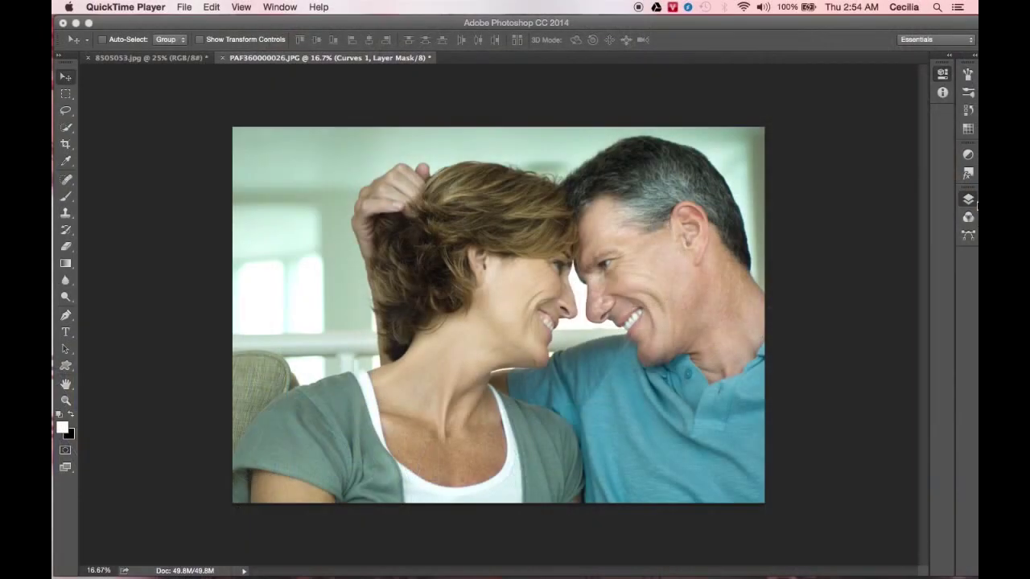
Bring the Layers panel forward beside Properties to show Curves 1 above the Background
left_click(968, 202)
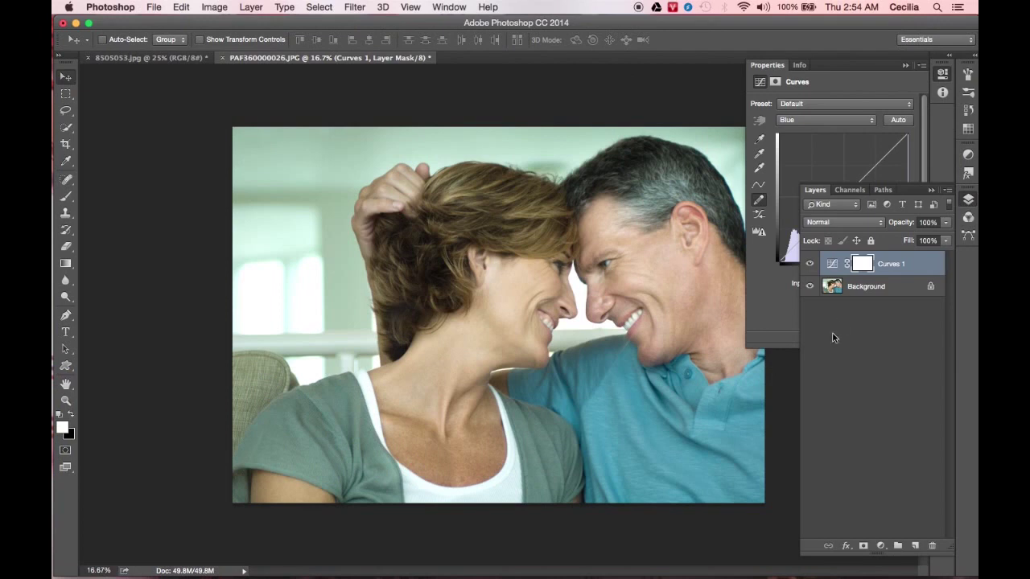
Replace Curves 1 with a new Curves layer whose Blue channel is pencil-drawn flat near output 131
left_click(903, 65)
key("BackSpace")
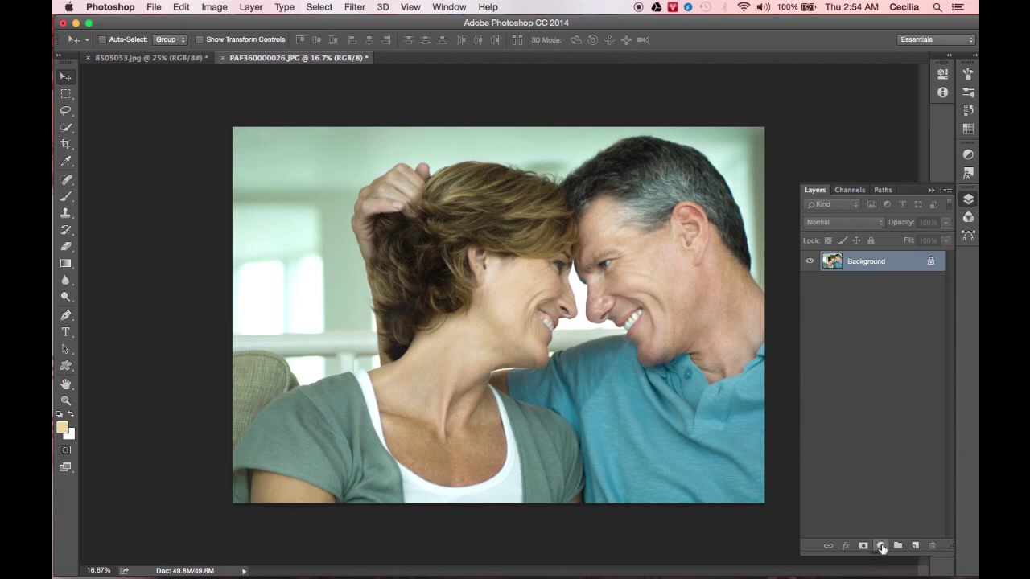
left_click(882, 547)
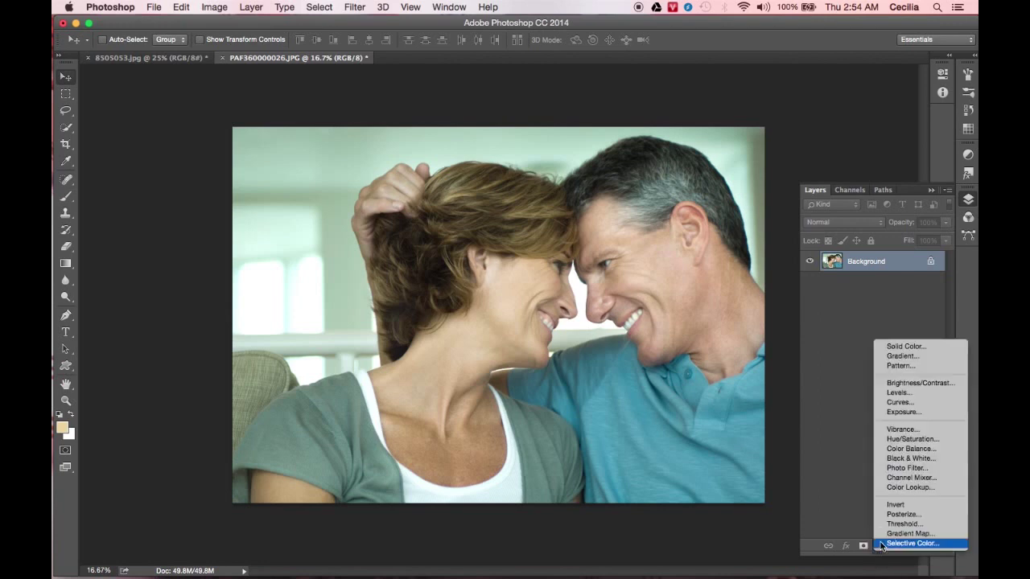
left_click(899, 402)
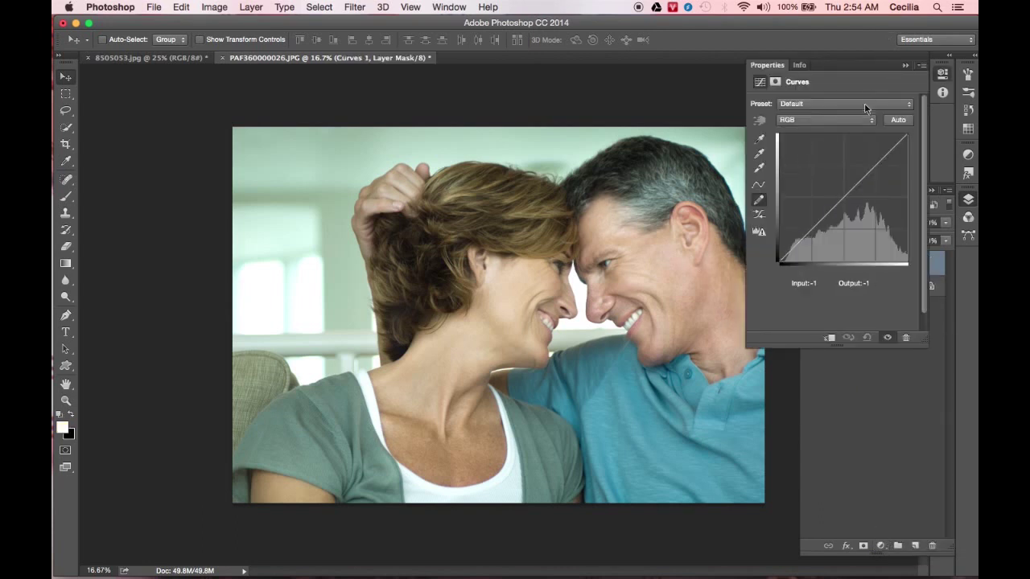
left_click(804, 122)
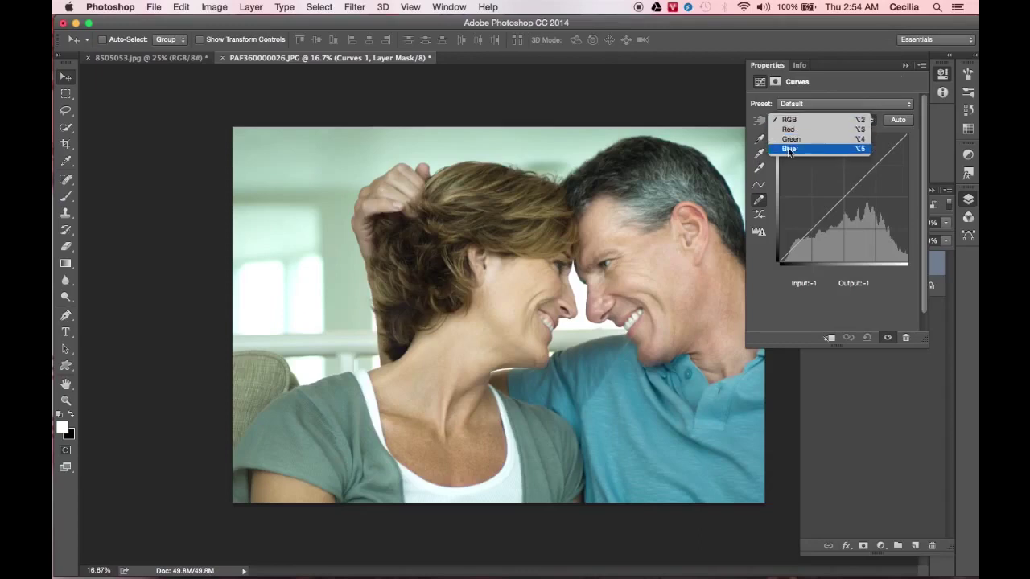
left_click(790, 150)
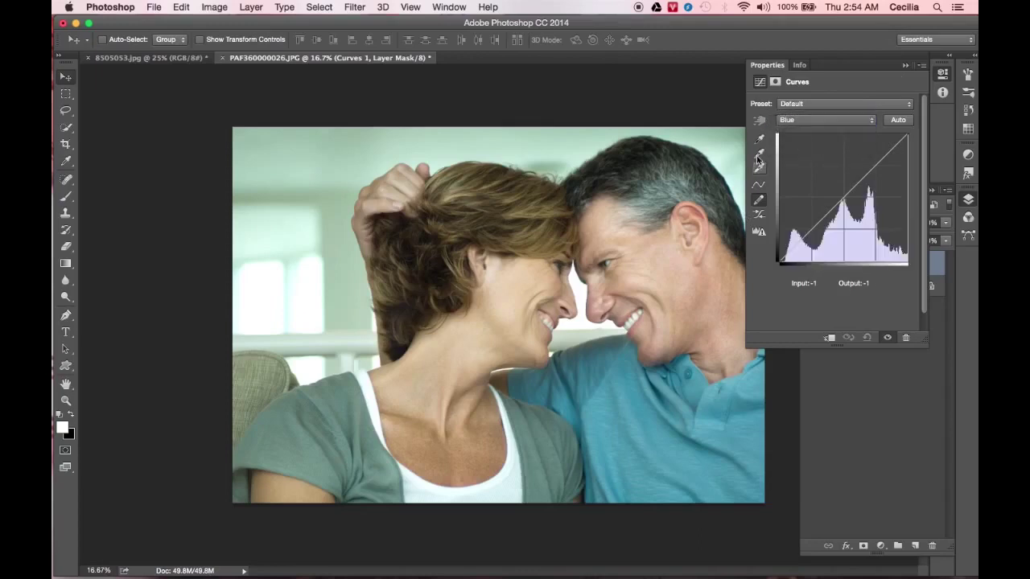
left_click(759, 201)
left_click_drag(780, 194, 910, 189)
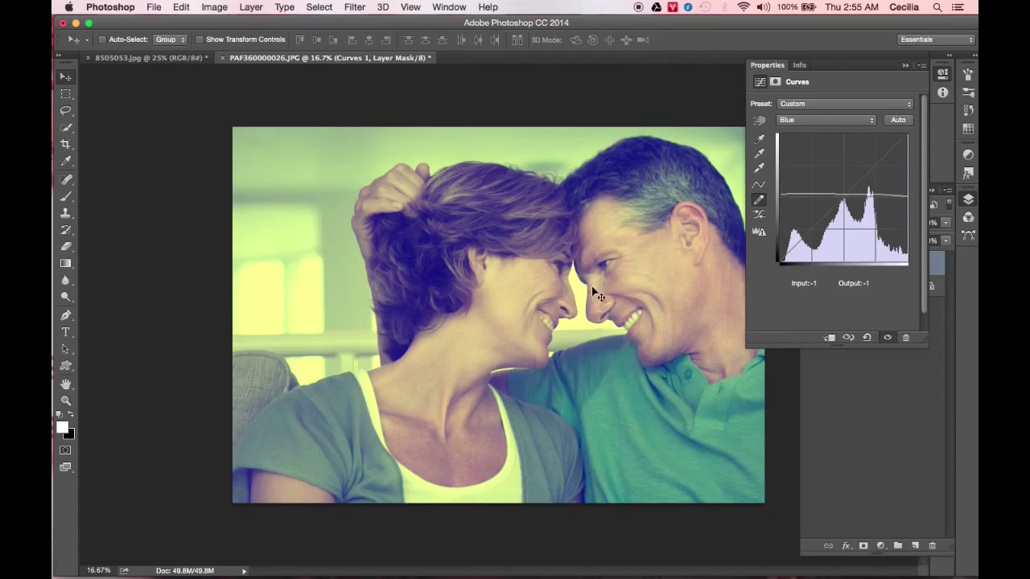
left_click(864, 393)
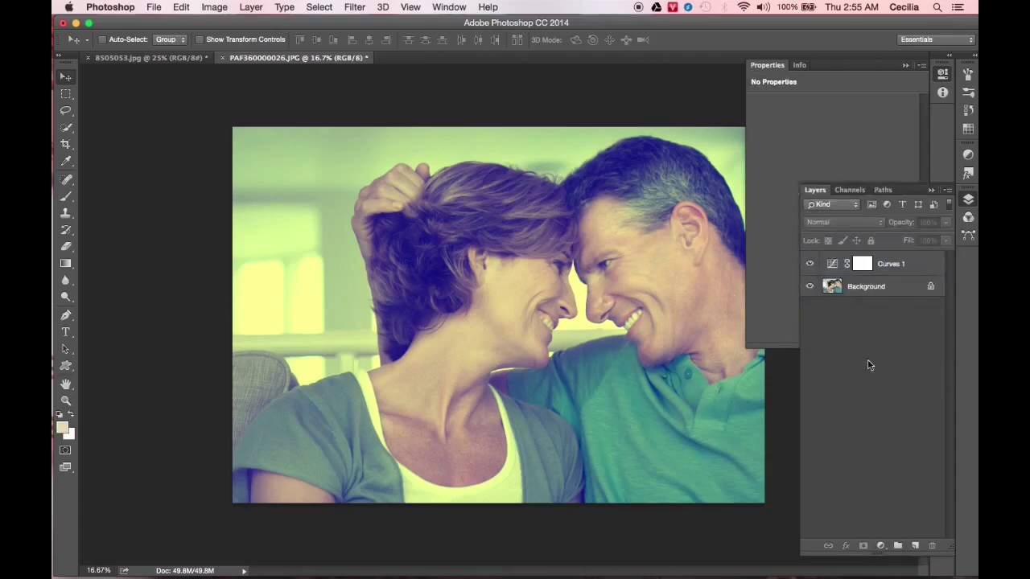
Lower the Curves 1 layer's opacity to about 66%
left_click(905, 268)
left_click(946, 225)
left_click_drag(947, 238, 920, 239)
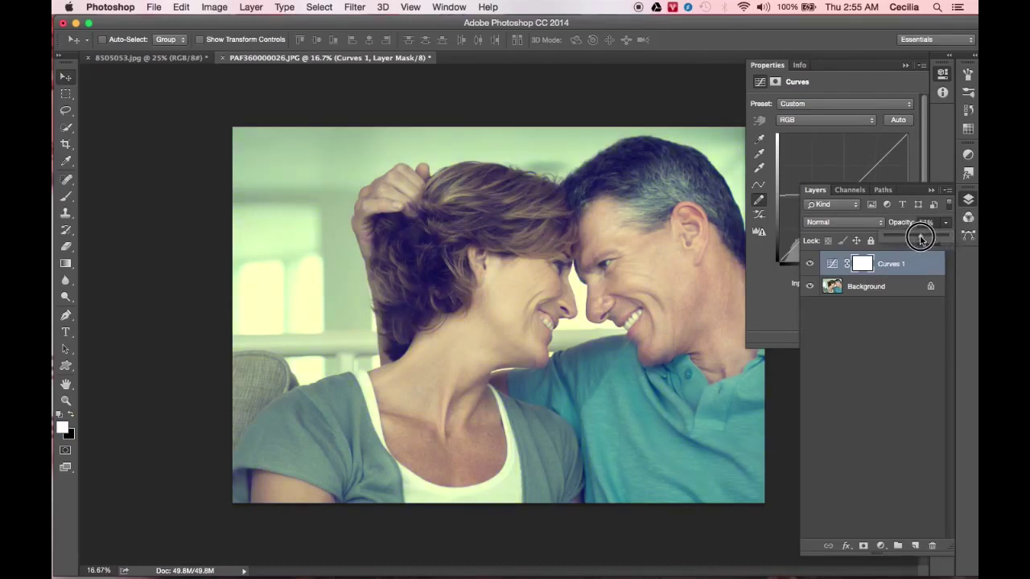
left_click_drag(918, 239, 918, 239)
left_click(883, 340)
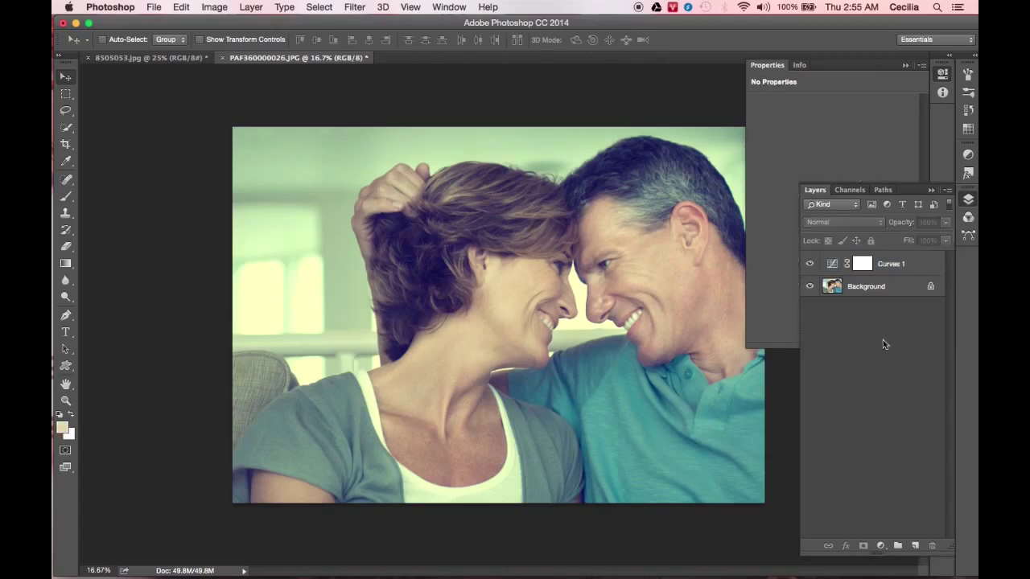
left_click(906, 65)
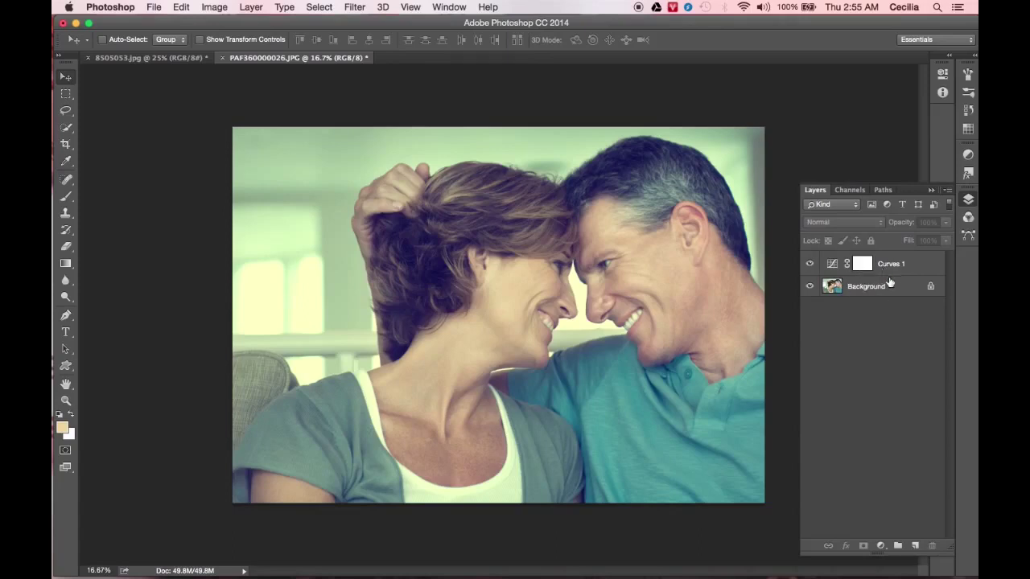
Put Curves 1 into Group 1, hide the group, and select Background
left_click(913, 265)
key("ctrl+g")
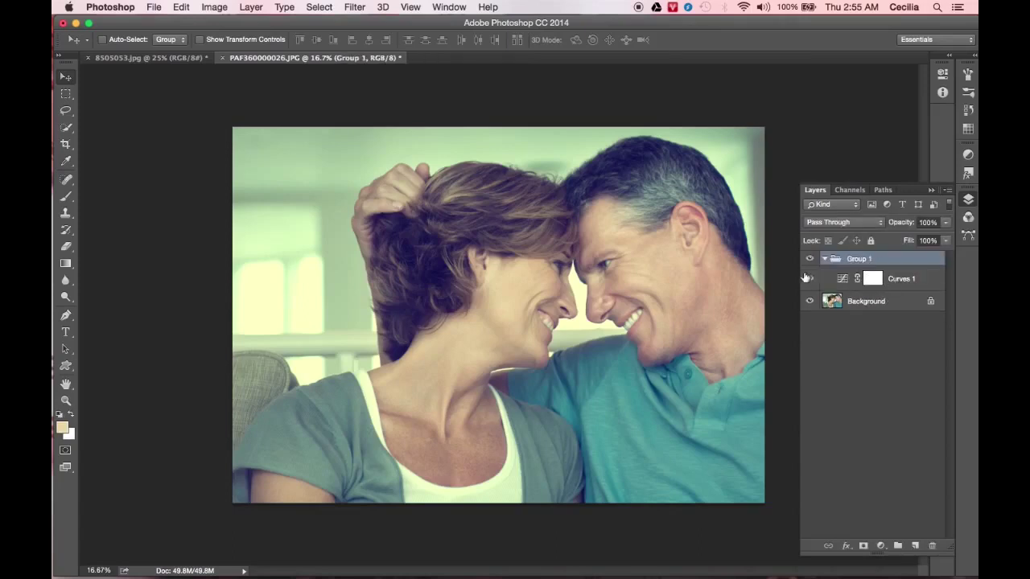
left_click(824, 258)
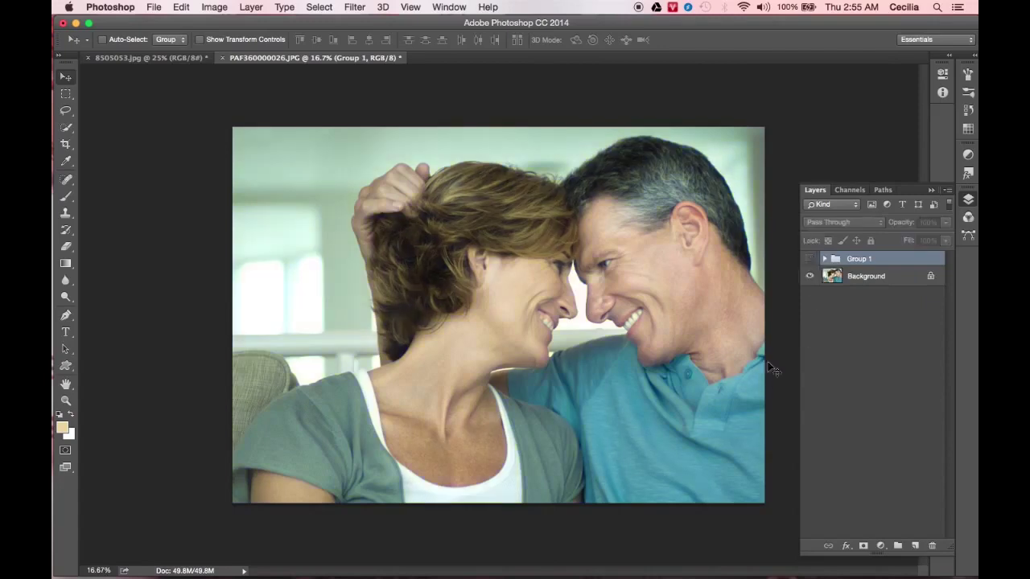
left_click(895, 276)
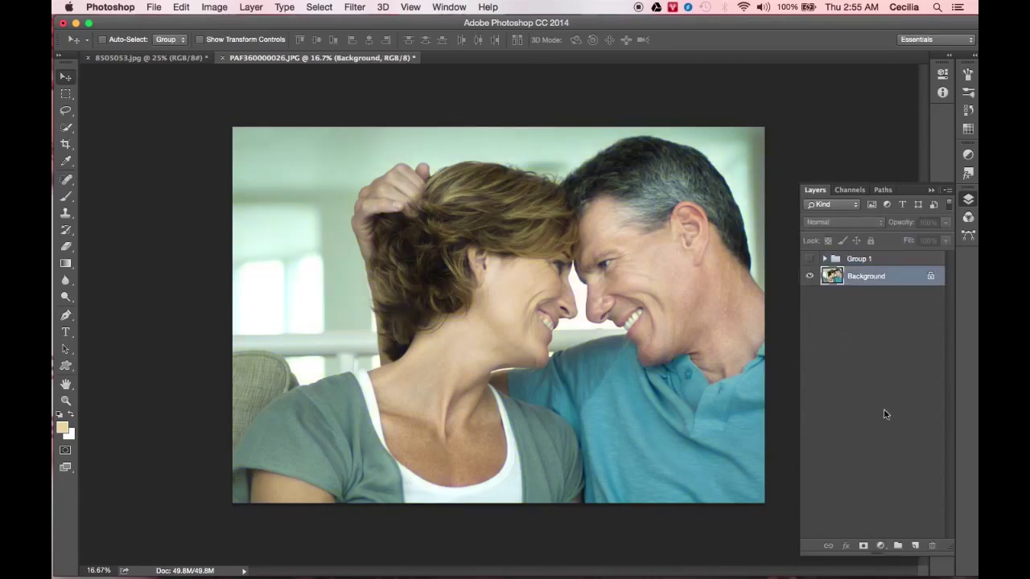
Add a Levels layer with the Blue channel output black raised to 124
left_click(882, 546)
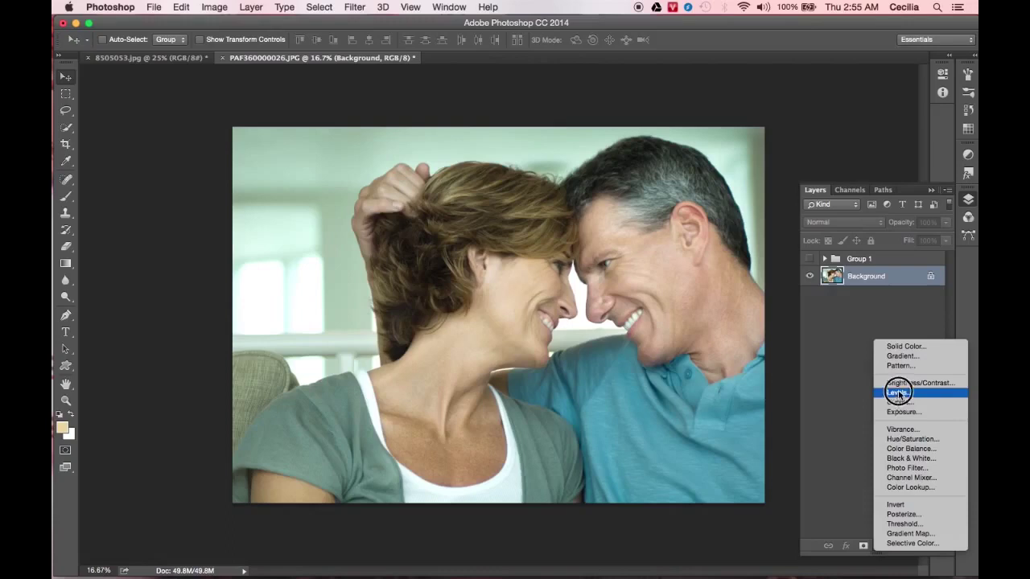
left_click(898, 393)
left_click(796, 126)
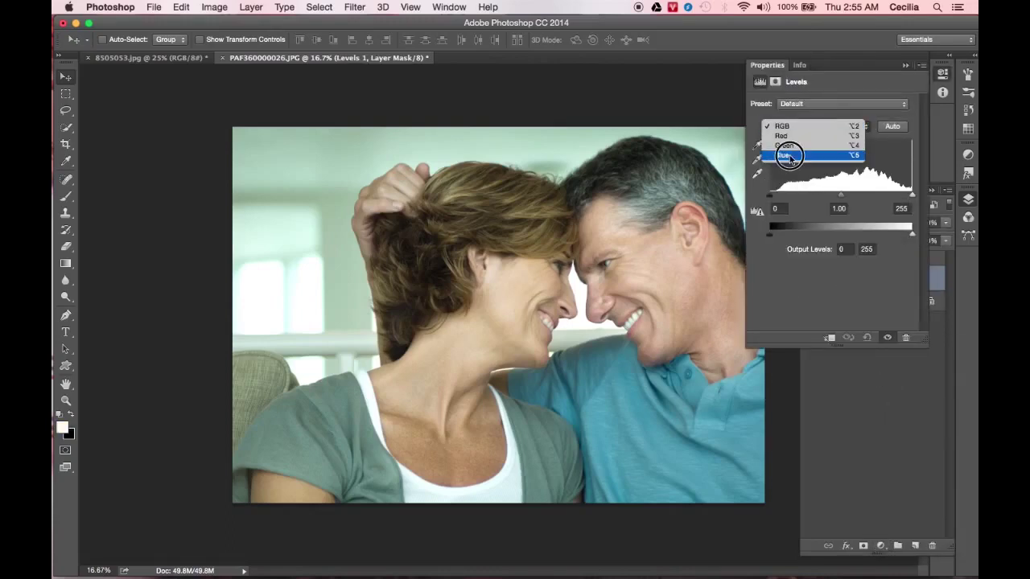
left_click(784, 155)
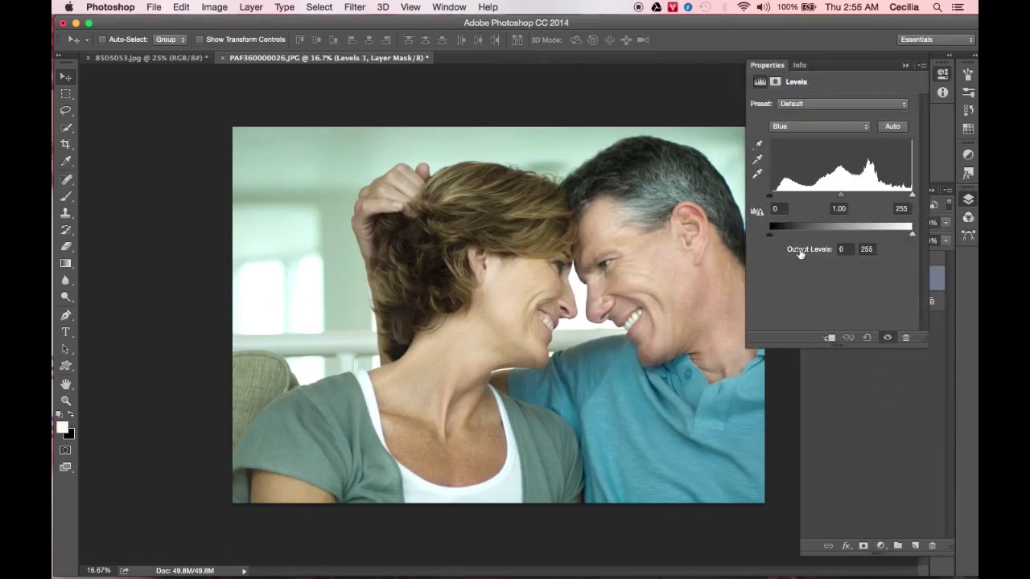
left_click_drag(769, 235, 840, 239)
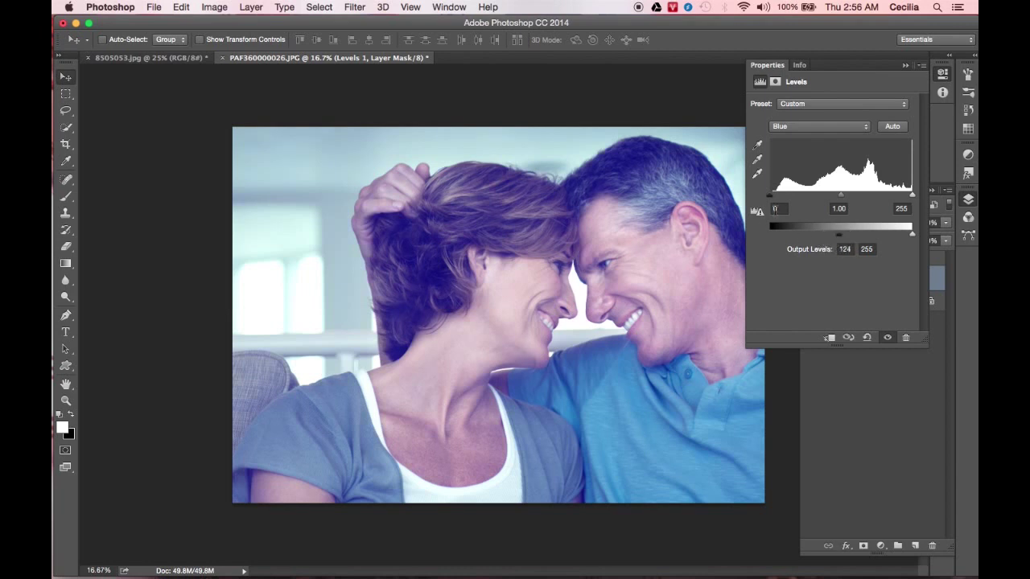
left_click_drag(772, 198, 801, 199)
left_click(873, 417)
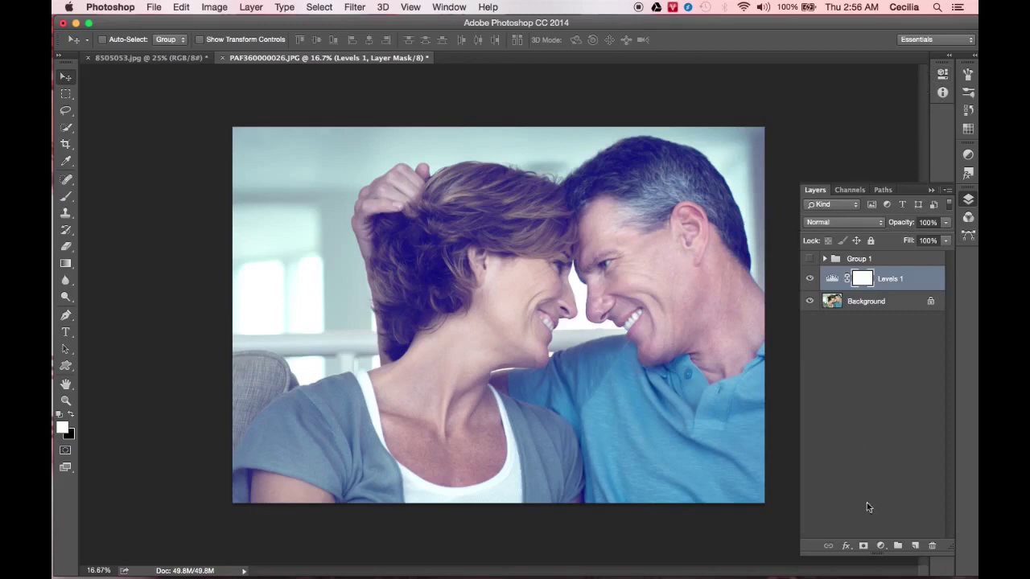
left_click(881, 547)
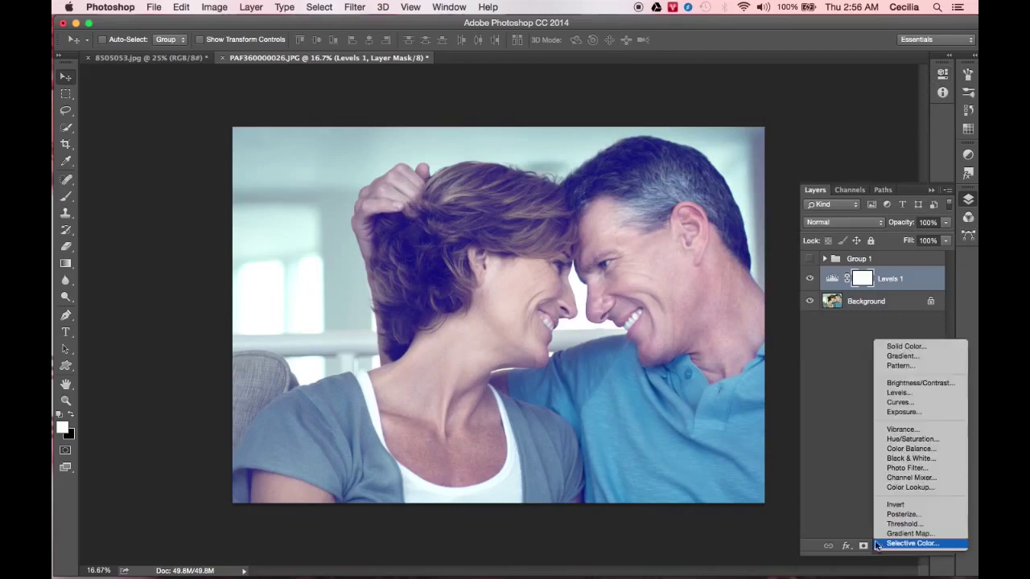
Add a Solid Color fill of f6ddad using the Multiply blend mode
left_click(916, 347)
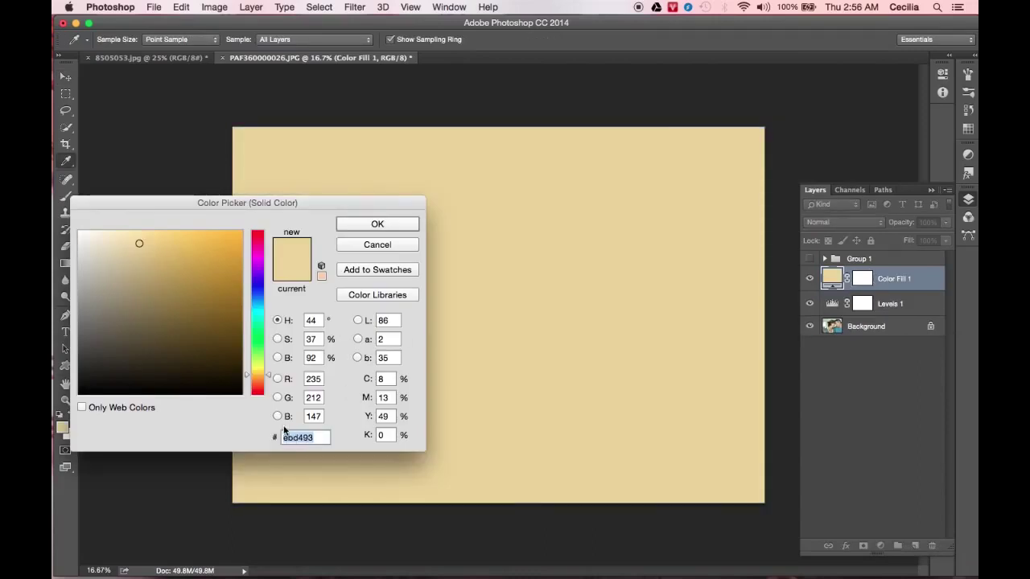
type("f")
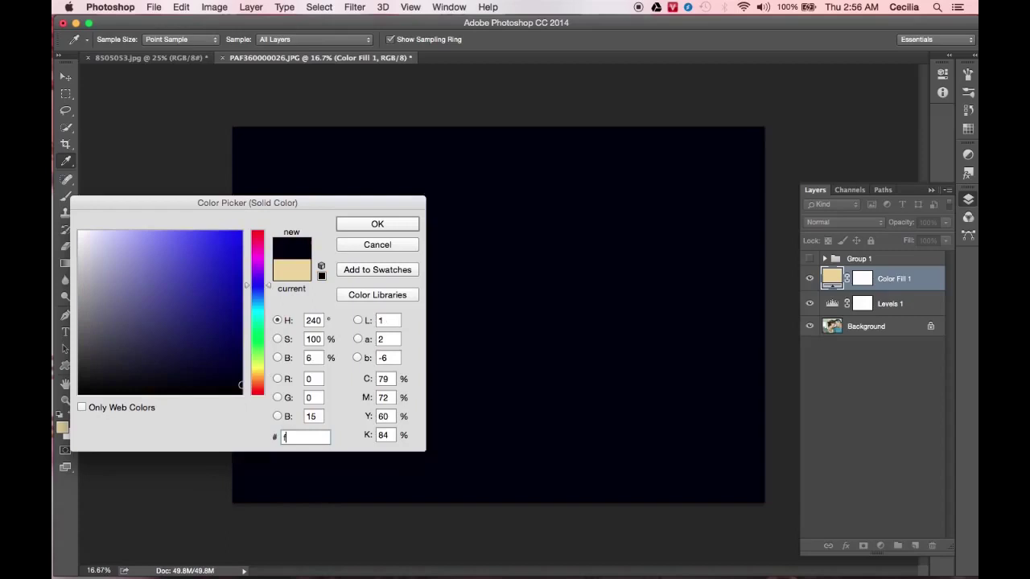
type("6ddad")
left_click(384, 223)
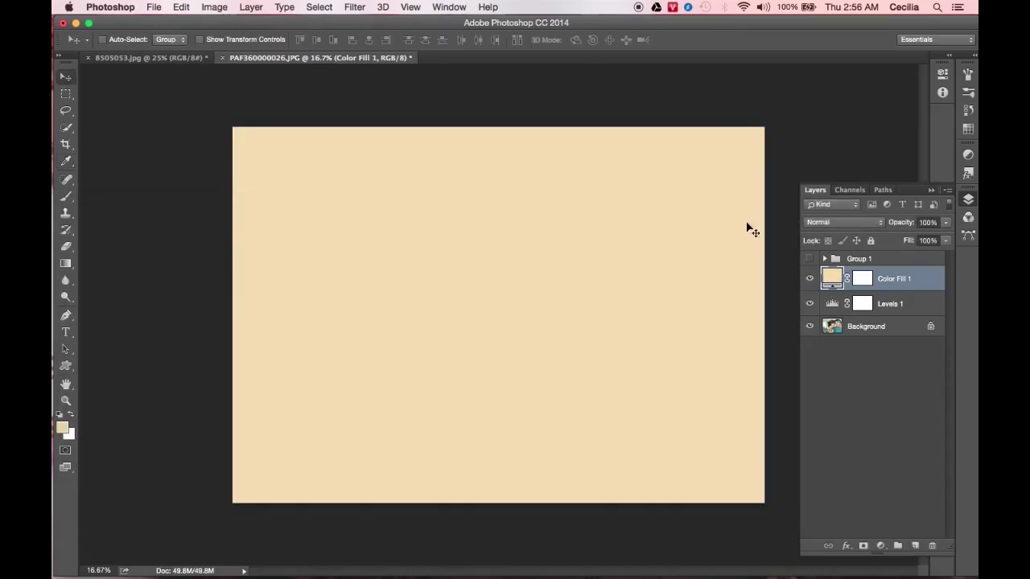
left_click(829, 226)
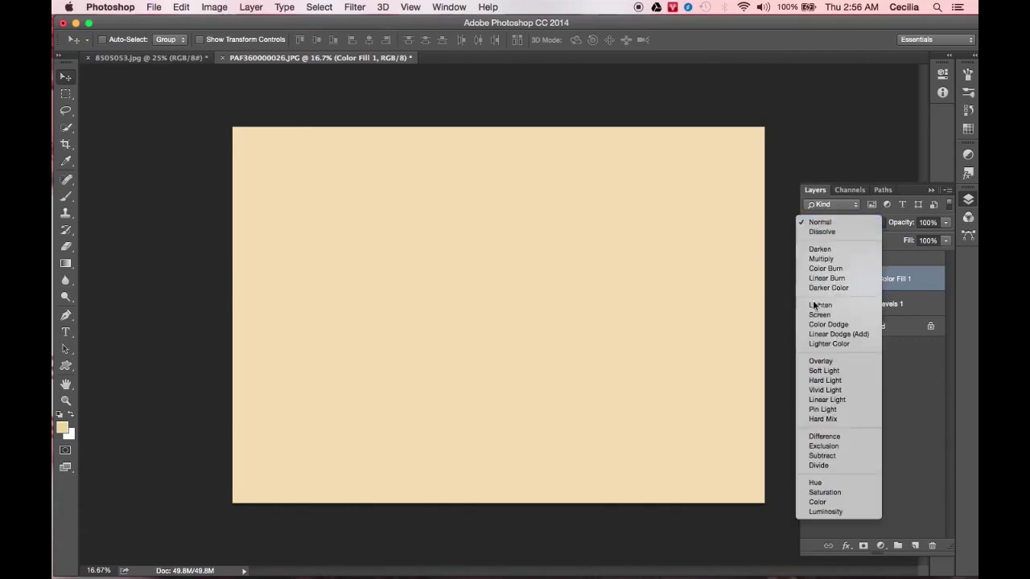
left_click(829, 260)
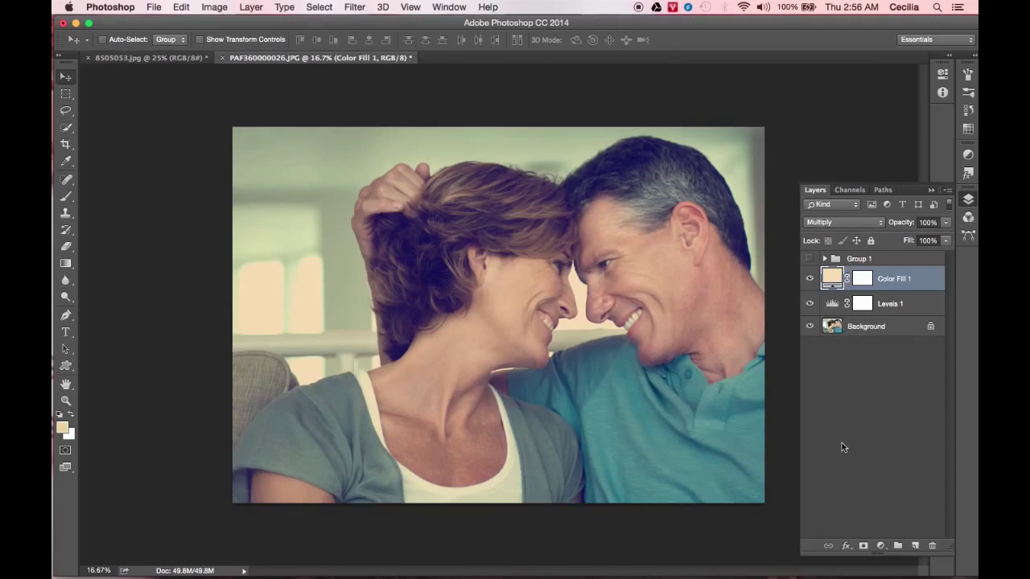
Add a Curves 2 layer with a lifted RGB black point and darker shadows, brighter highlights
left_click(881, 547)
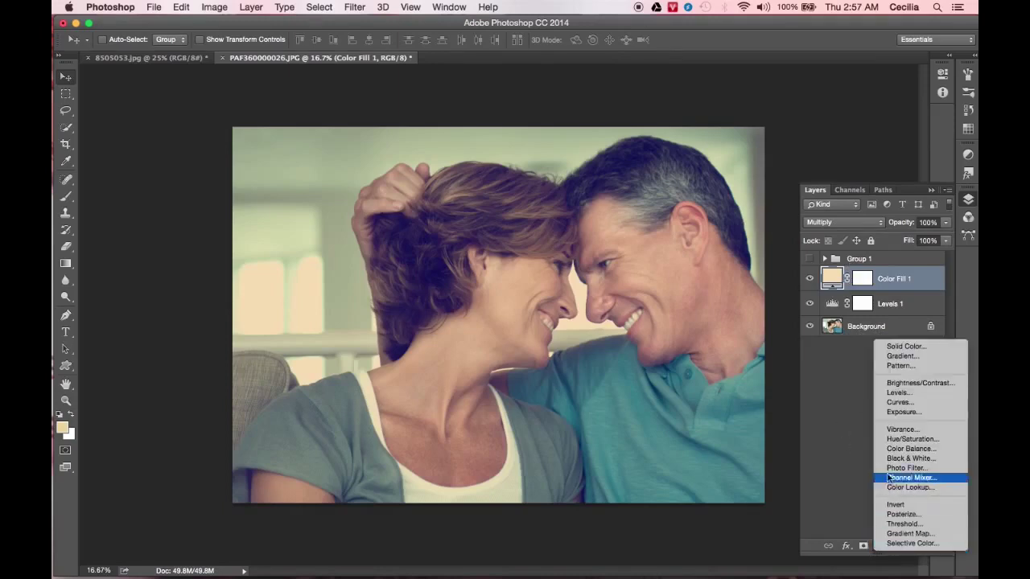
left_click(901, 404)
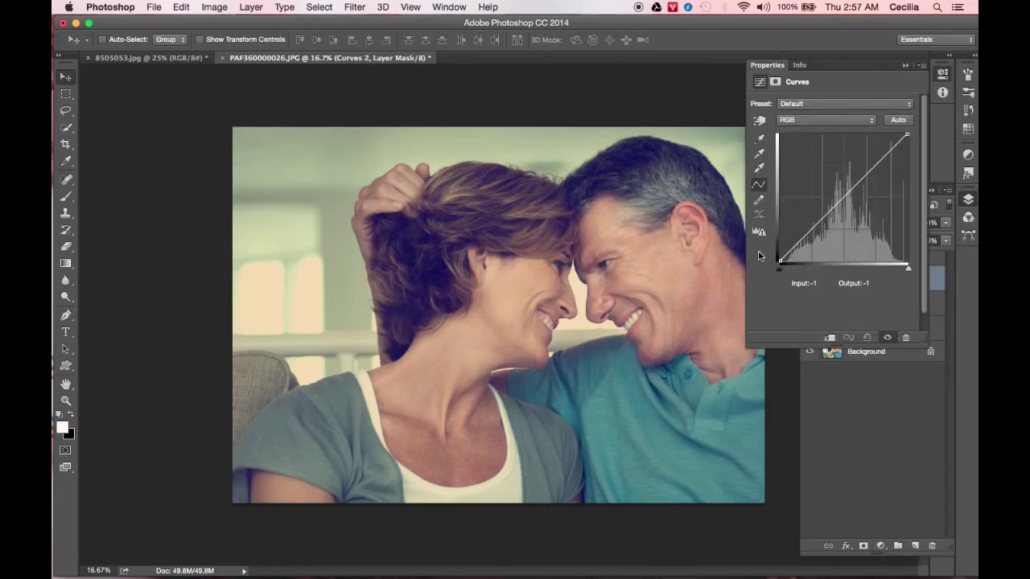
left_click(800, 122)
left_click(792, 120)
left_click_drag(778, 261, 778, 246)
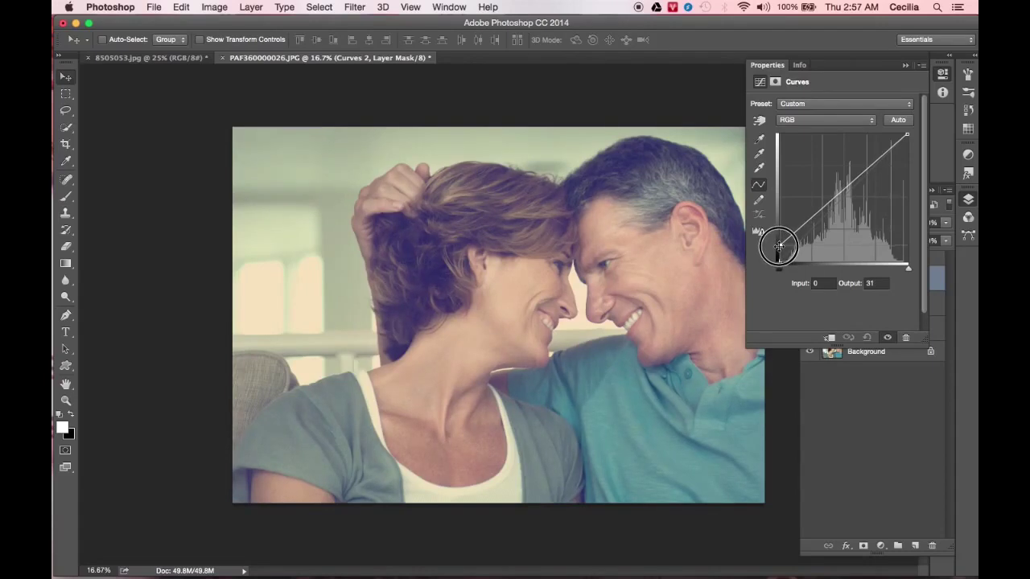
left_click_drag(804, 222, 808, 230)
left_click_drag(868, 176, 861, 162)
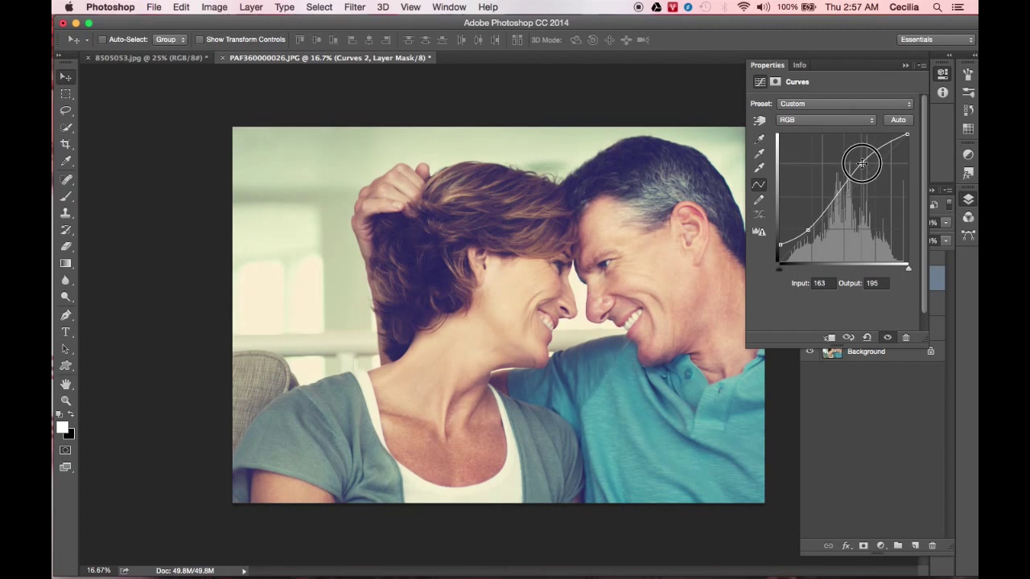
left_click_drag(806, 231, 809, 229)
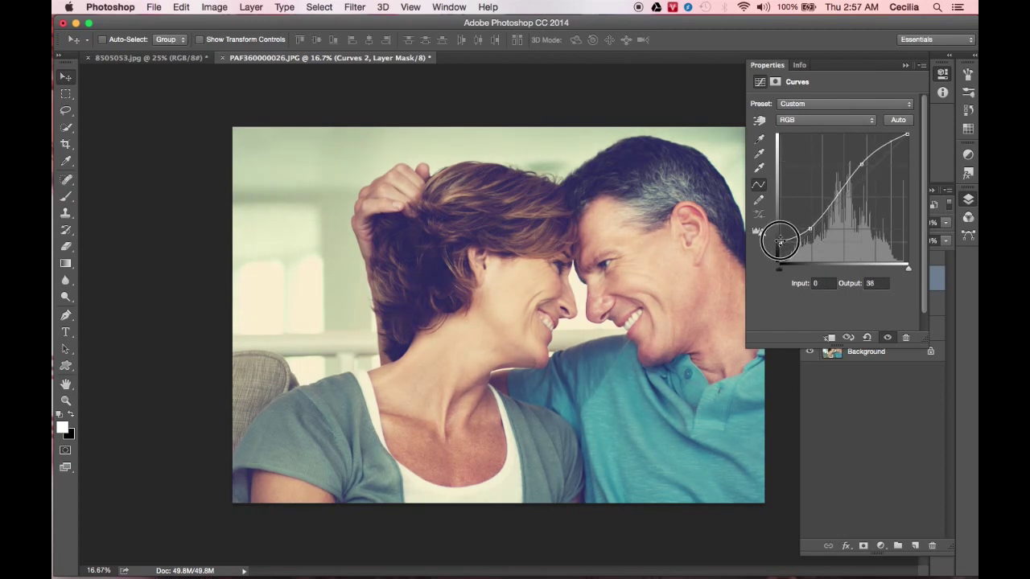
Group Curves 2, Color Fill 1 and Levels 1 into Group 2 and hide it
left_click(872, 400)
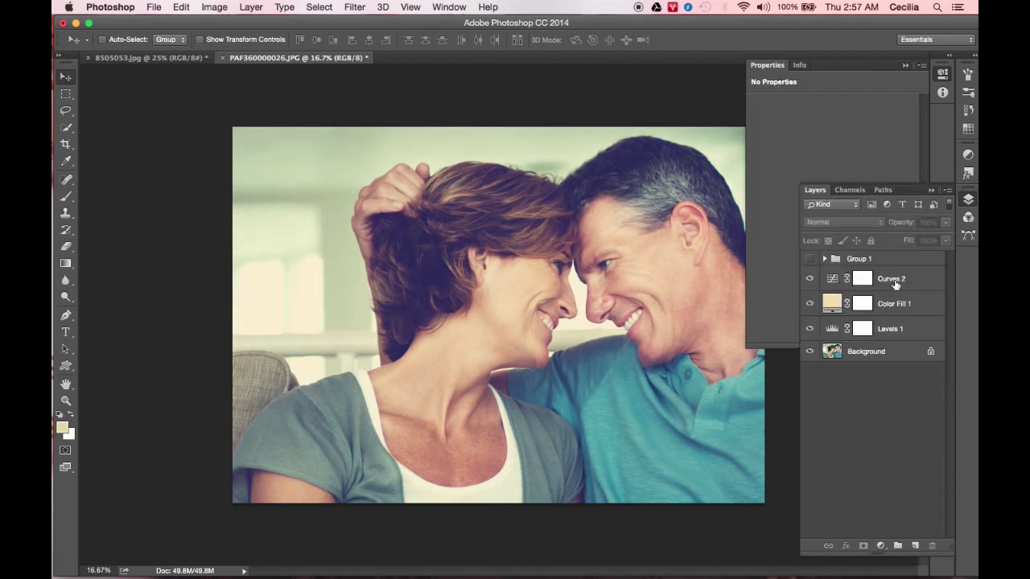
left_click(895, 280)
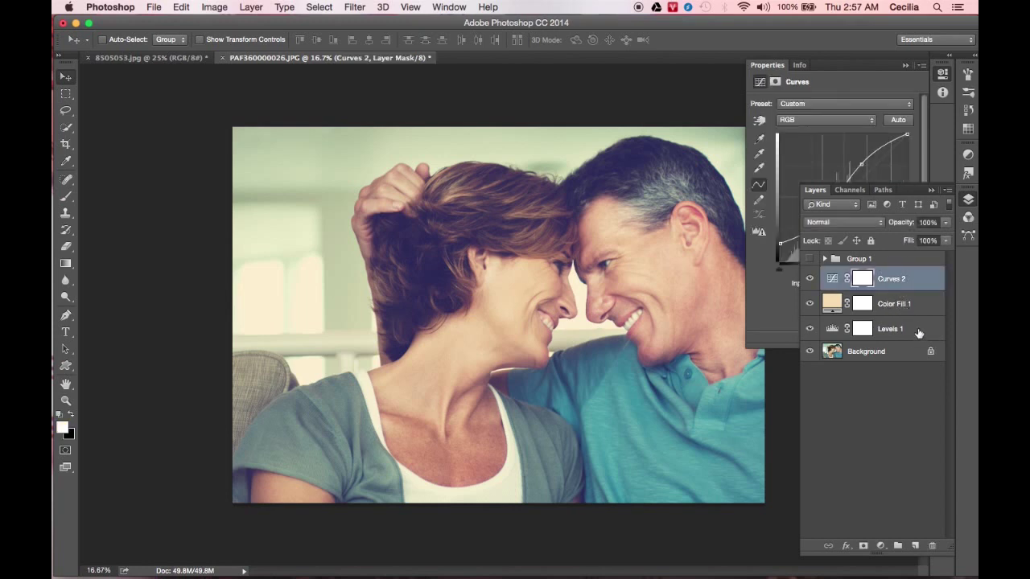
left_click(919, 333, "shift")
key("ctrl+g")
left_click(810, 274)
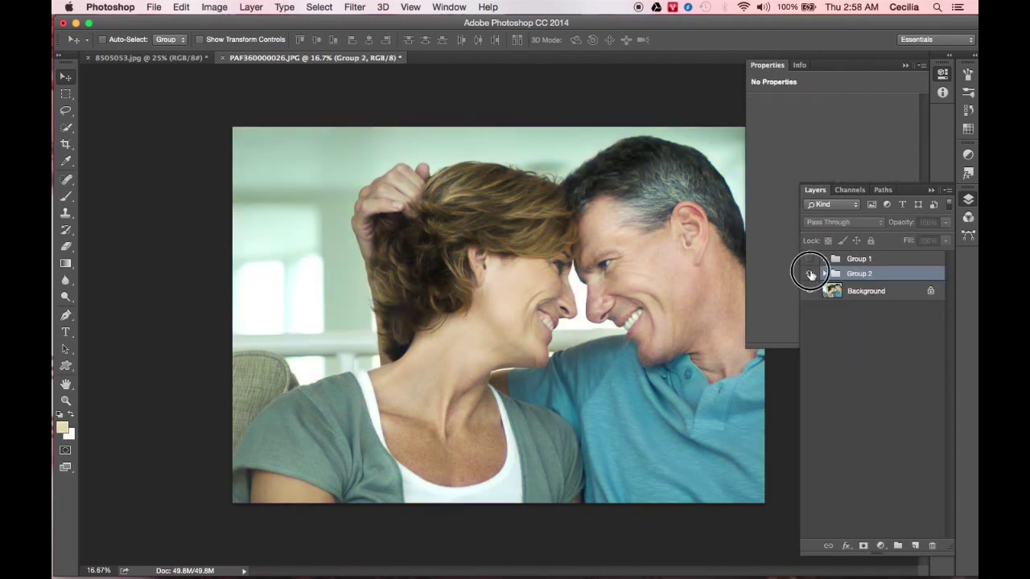
left_click(810, 274)
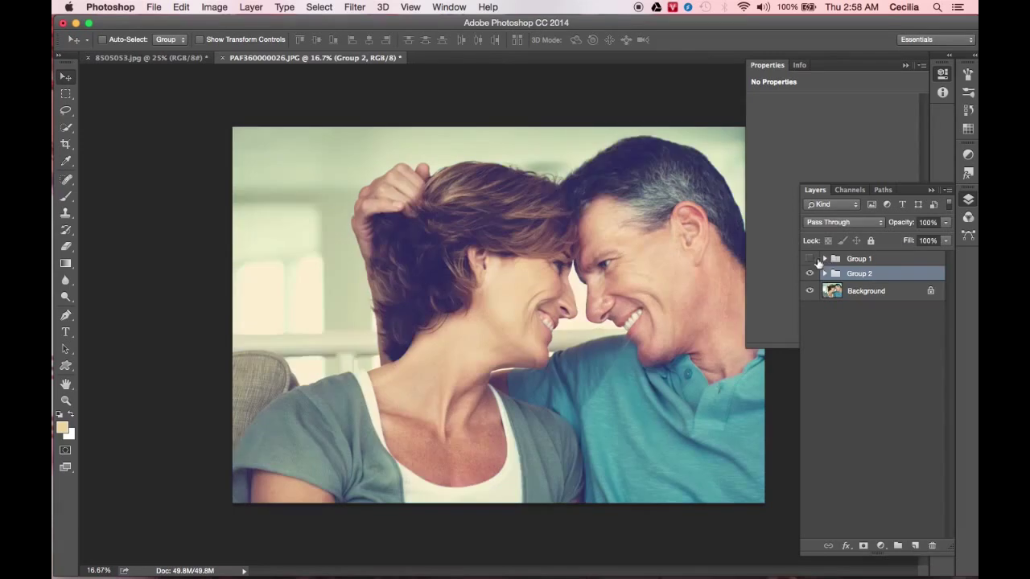
left_click(811, 273)
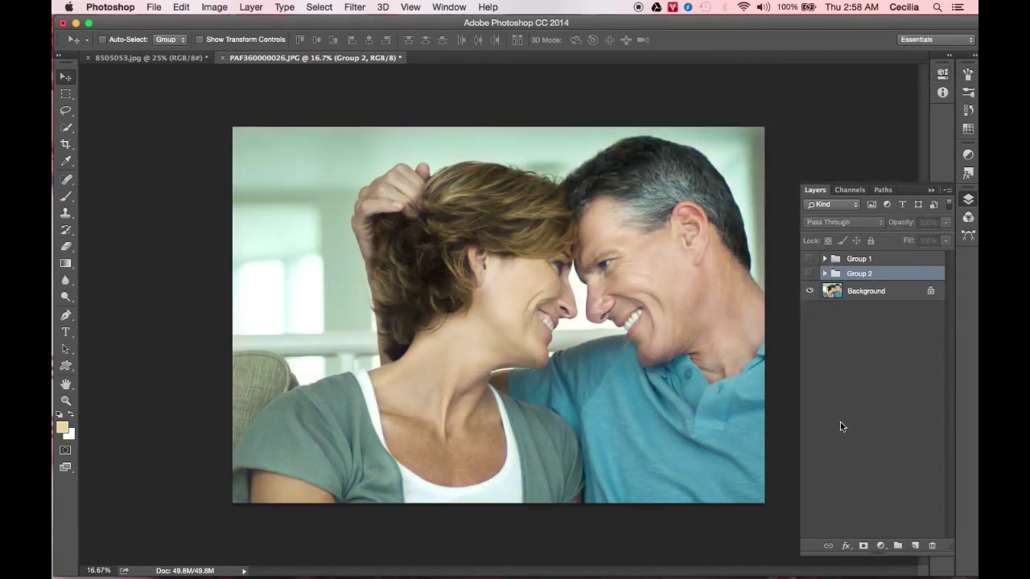
Add a Vibrance 1 layer with Vibrance lowered to about -33
left_click(880, 545)
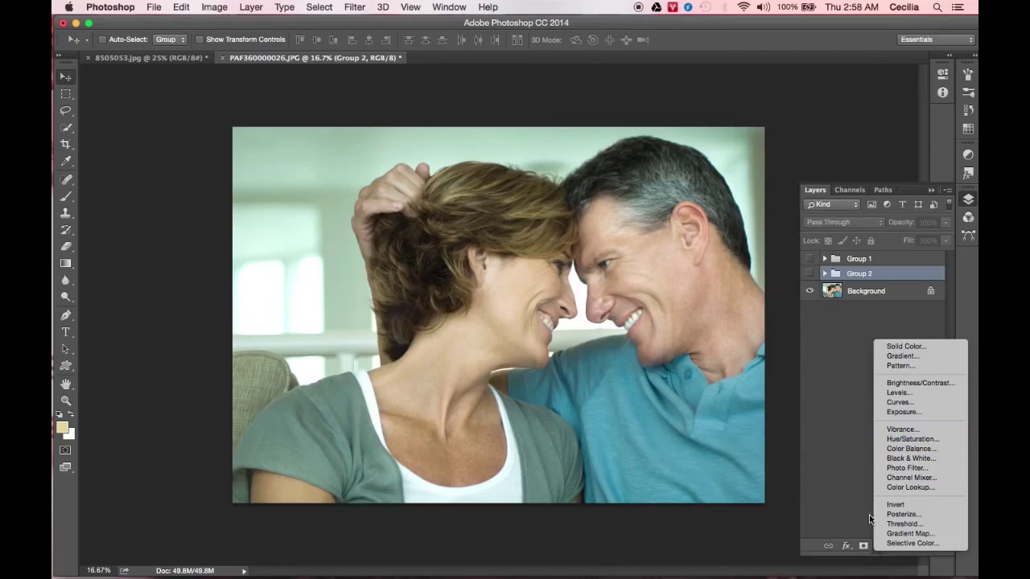
left_click(903, 430)
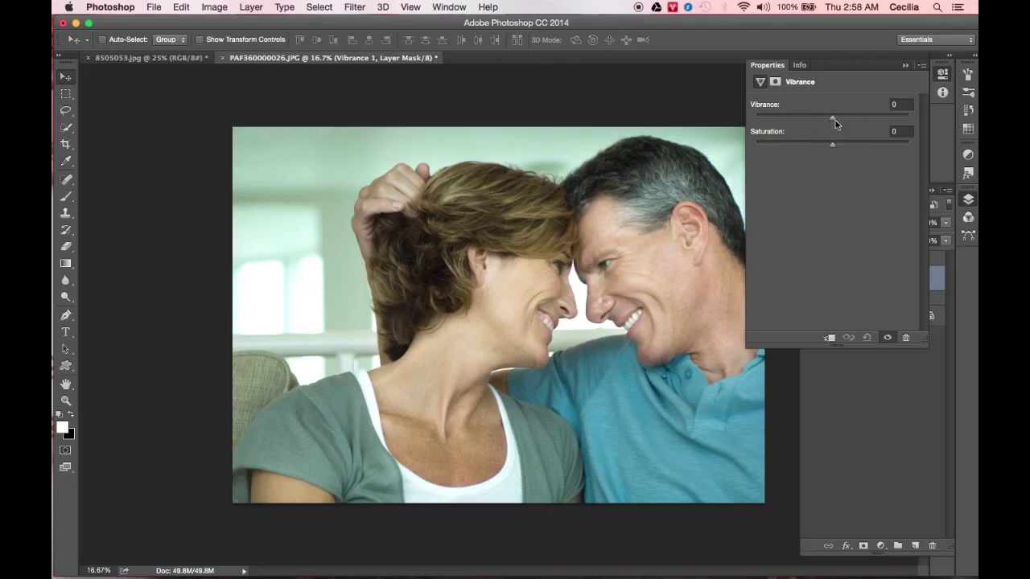
mouse_move(831, 118)
left_mouse_down()
mouse_move(800, 121)
mouse_move(814, 123)
left_mouse_up()
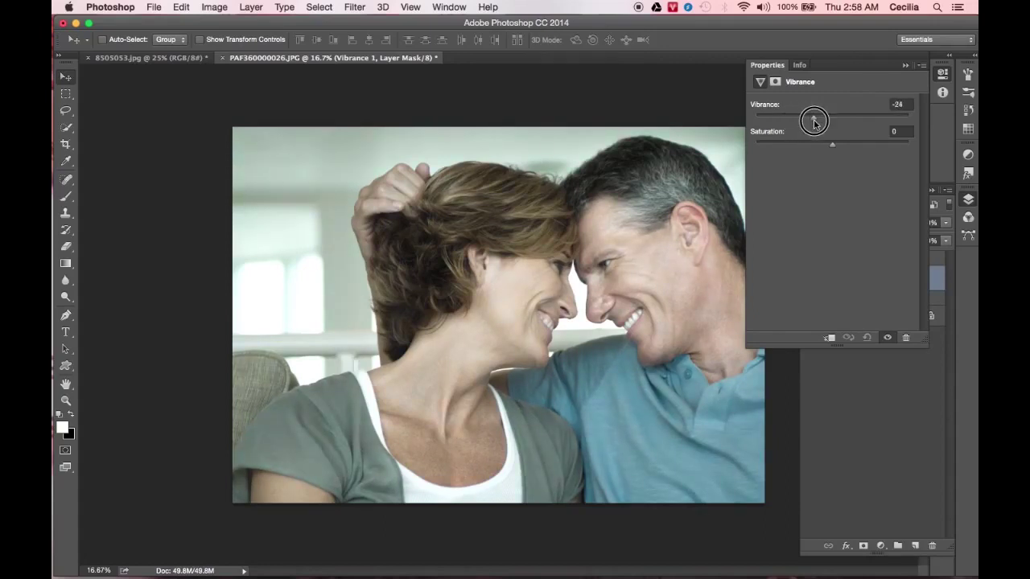
left_click_drag(813, 122, 799, 123)
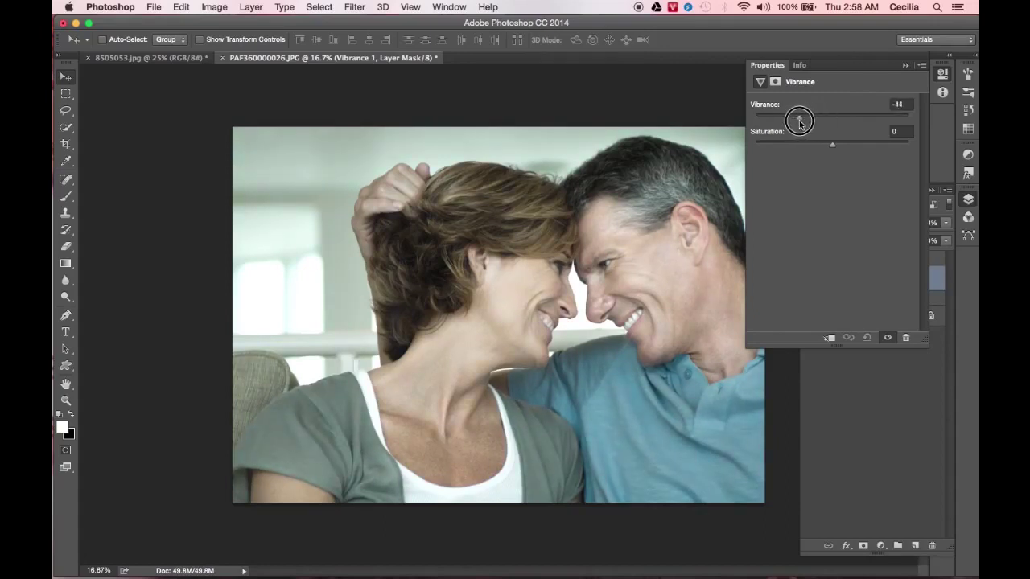
left_click_drag(800, 123, 812, 125)
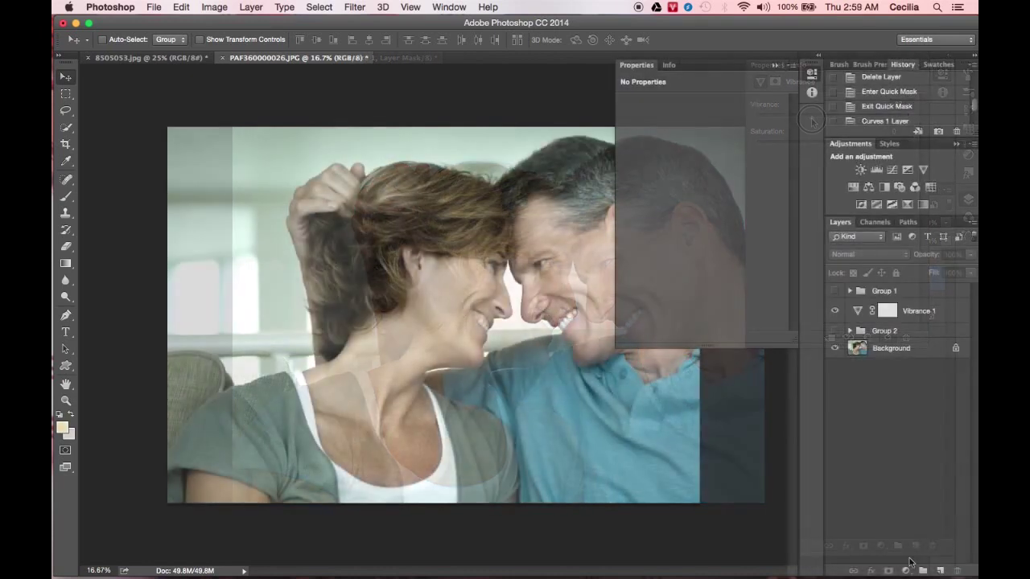
Add Levels 2 with output black 71 and input black 33, stacking Vibrance 1 beneath it
left_click(905, 571)
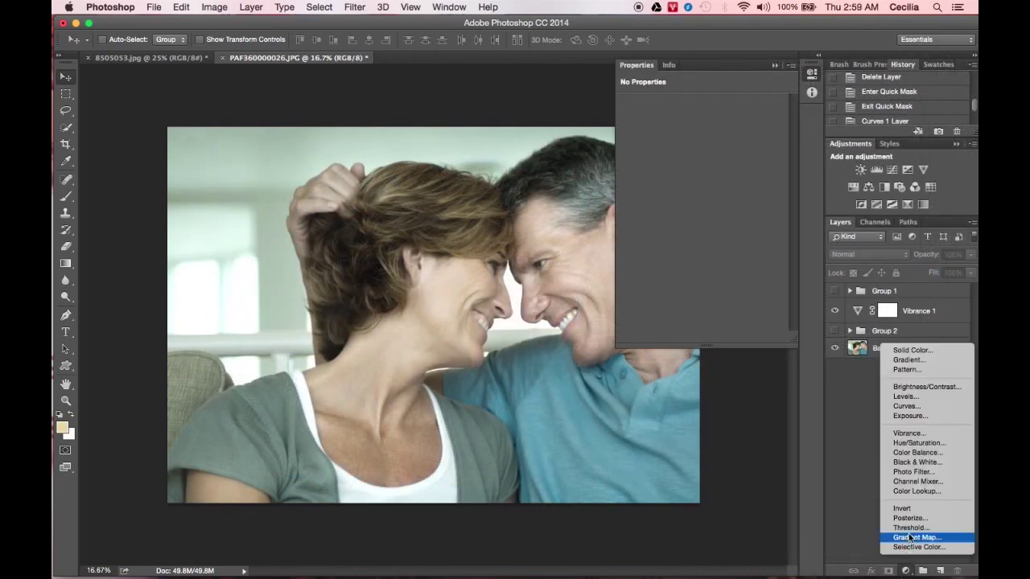
left_click(905, 396)
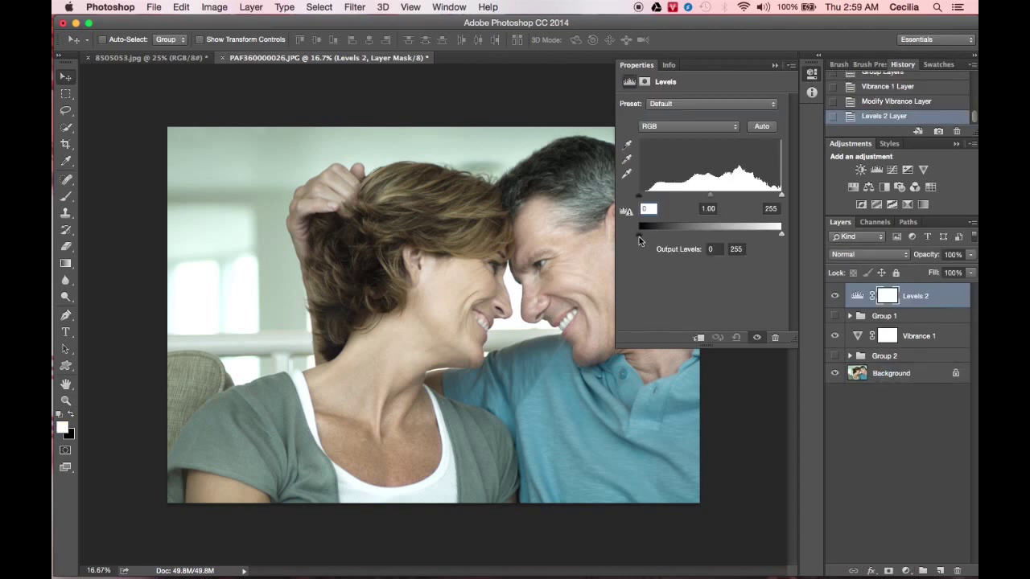
left_click_drag(642, 239, 679, 235)
left_click_drag(640, 196, 664, 197)
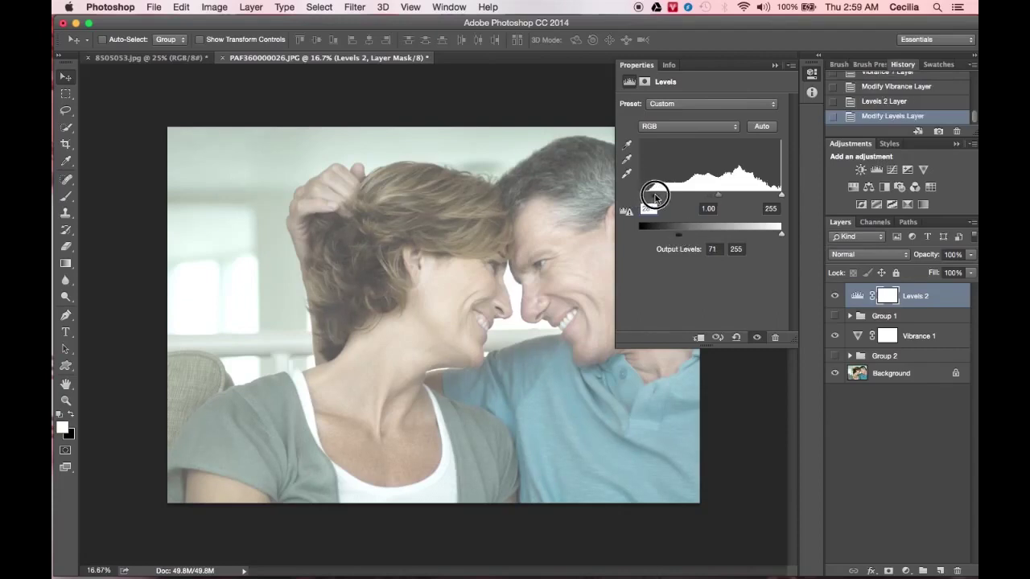
left_click_drag(663, 197, 657, 196)
mouse_move(925, 296)
left_mouse_down()
mouse_move(925, 326)
mouse_move(915, 283)
left_mouse_up()
left_click(921, 334, "shift")
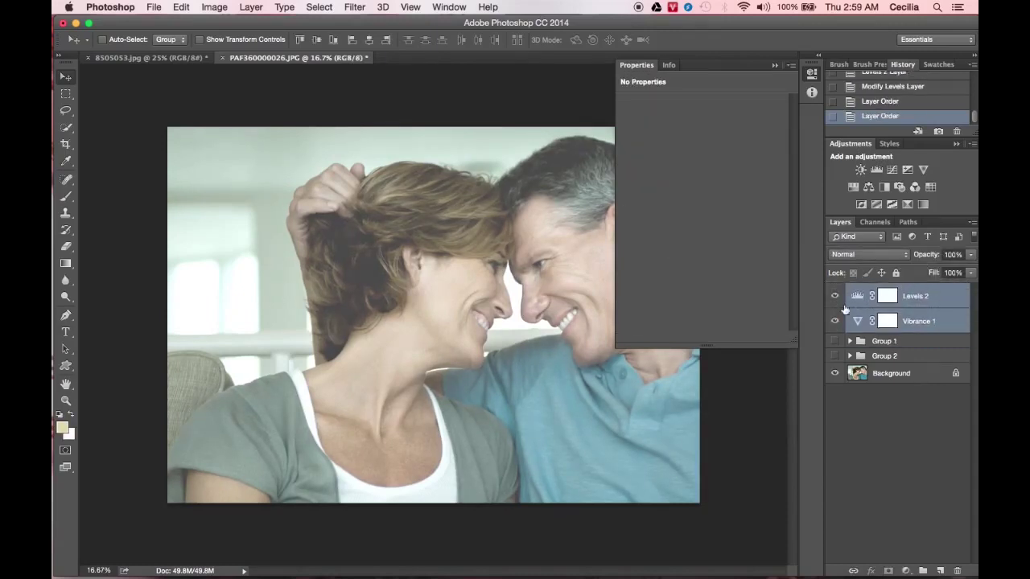
Add a Gradient Map 1 layer above Levels 2 in Soft Light, keeping its cream gradient
left_click(925, 298)
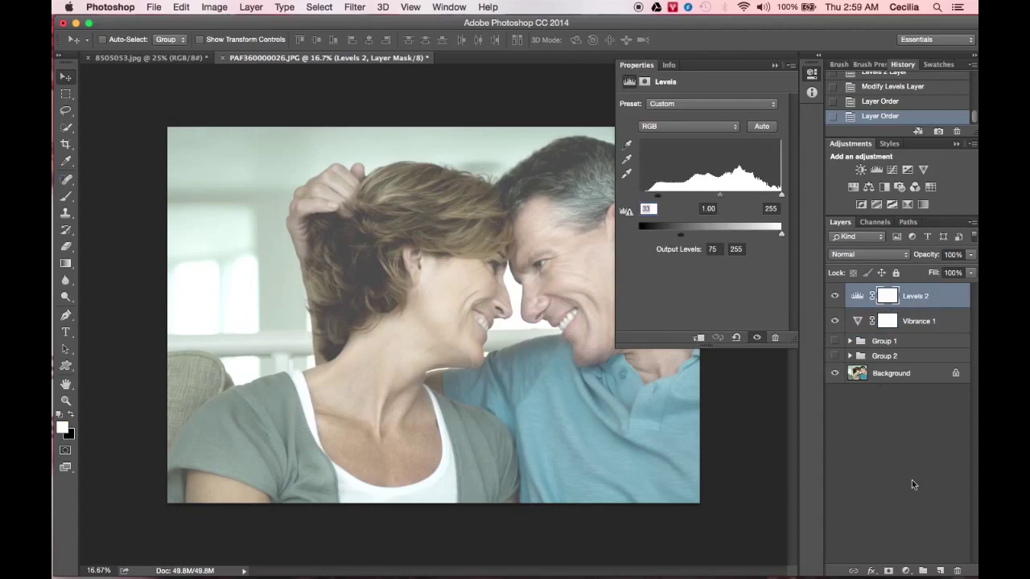
left_click(908, 571)
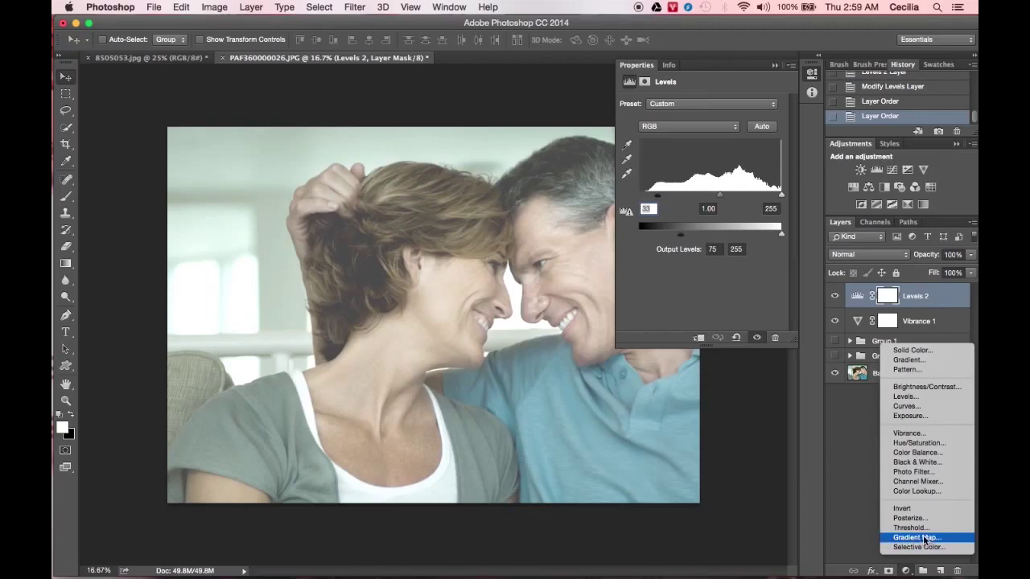
left_click(917, 537)
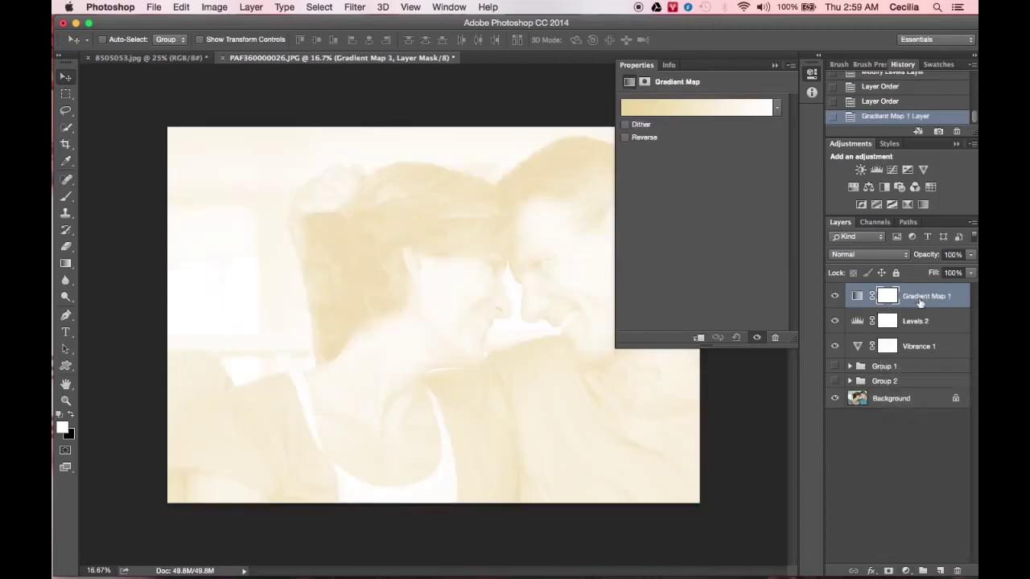
left_click(857, 255)
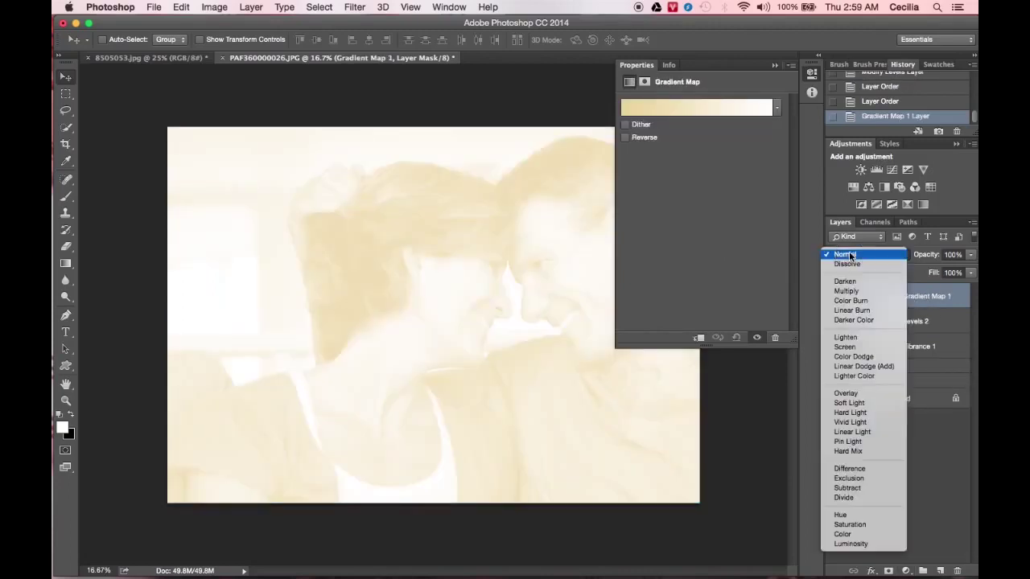
left_click(851, 403)
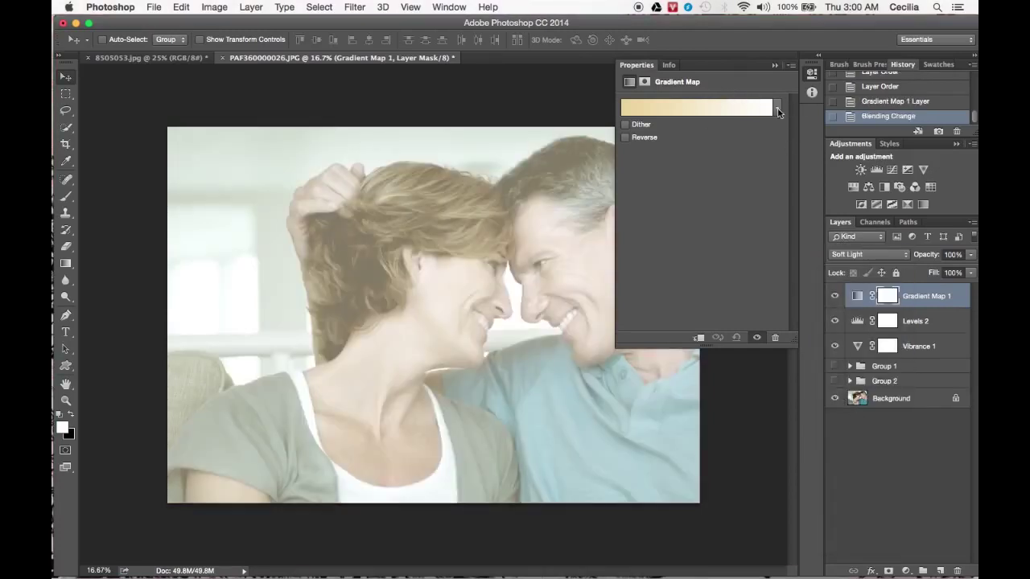
left_click(778, 114)
left_click(740, 108)
left_click(320, 227)
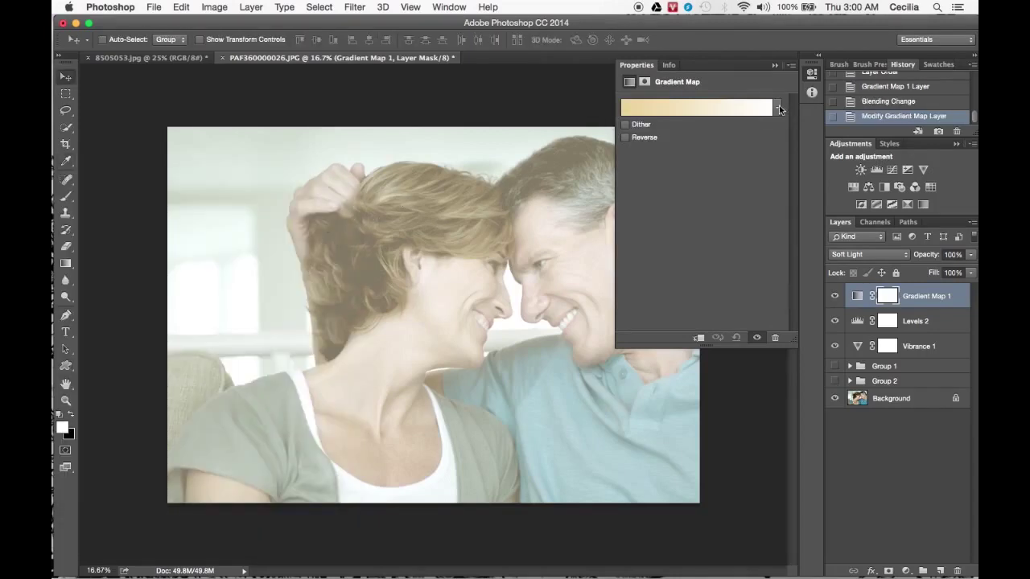
left_click(777, 108)
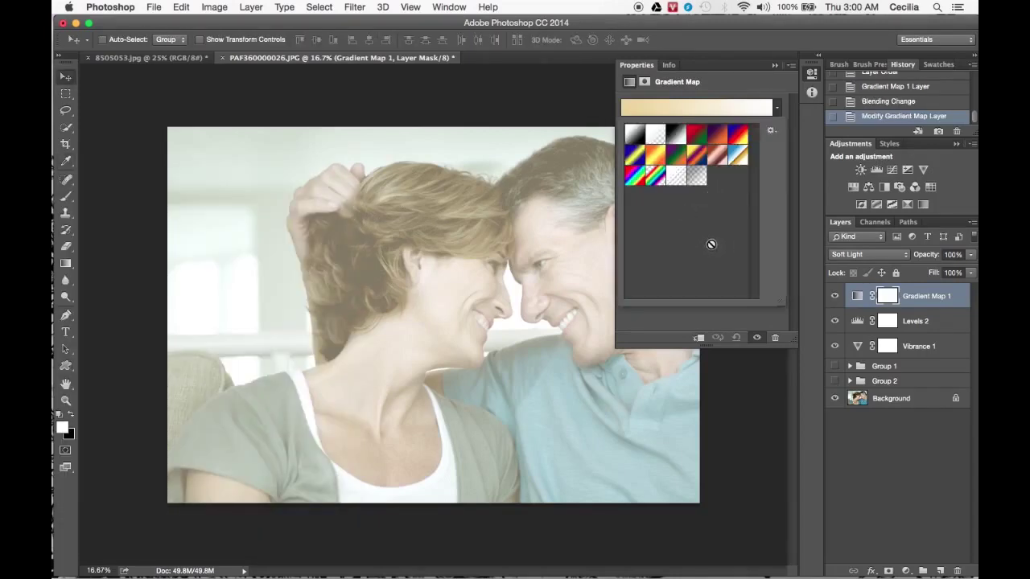
Append the Color Harmonies 1 set through the gradient picker's options menu
left_click(773, 131)
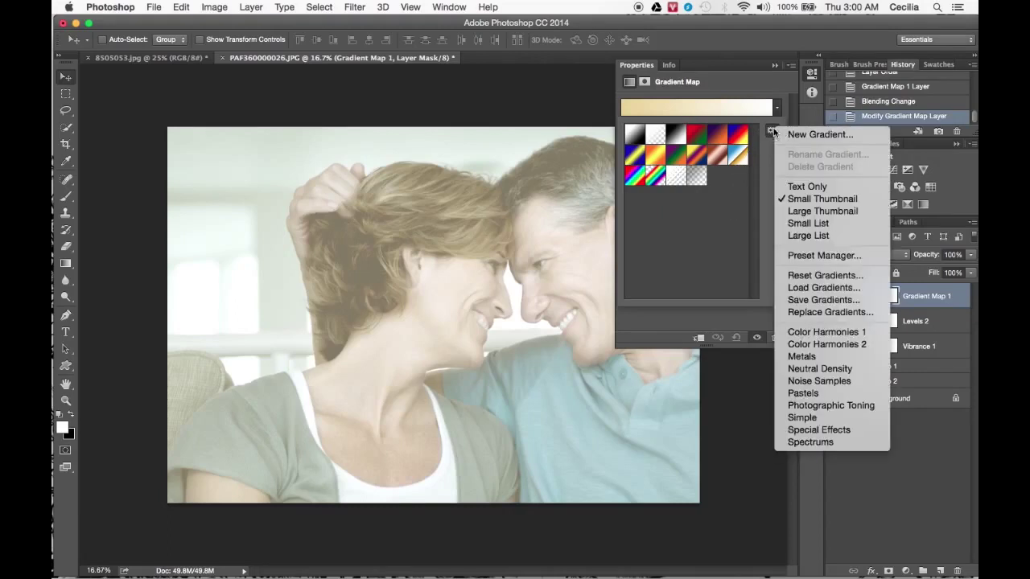
left_click(771, 133)
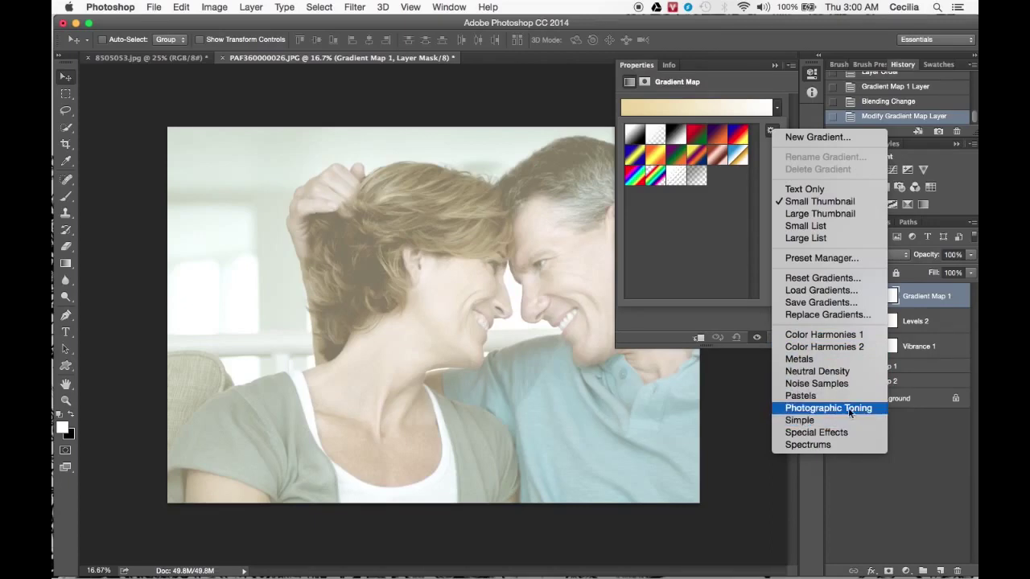
left_click(826, 336)
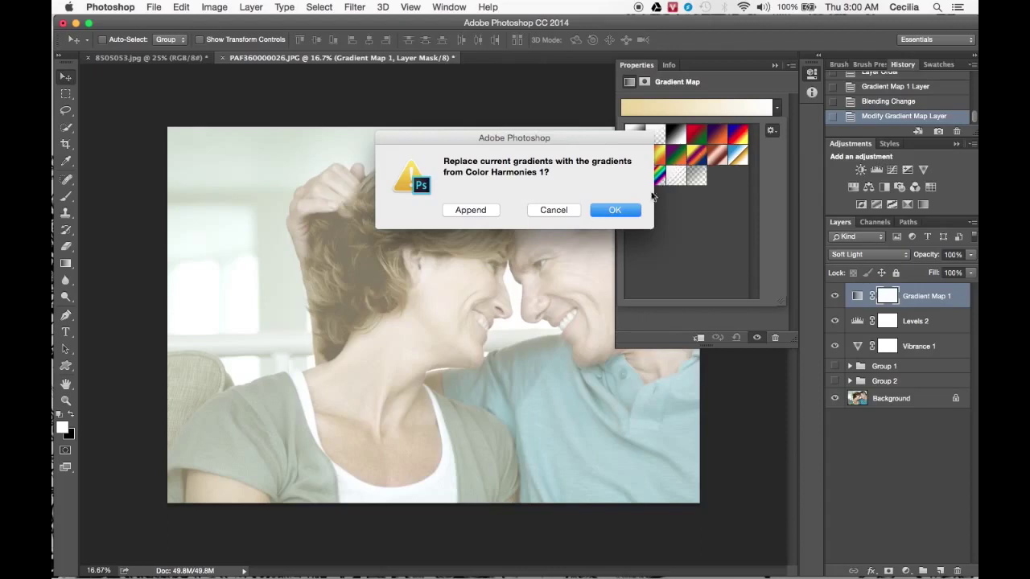
left_click(478, 216)
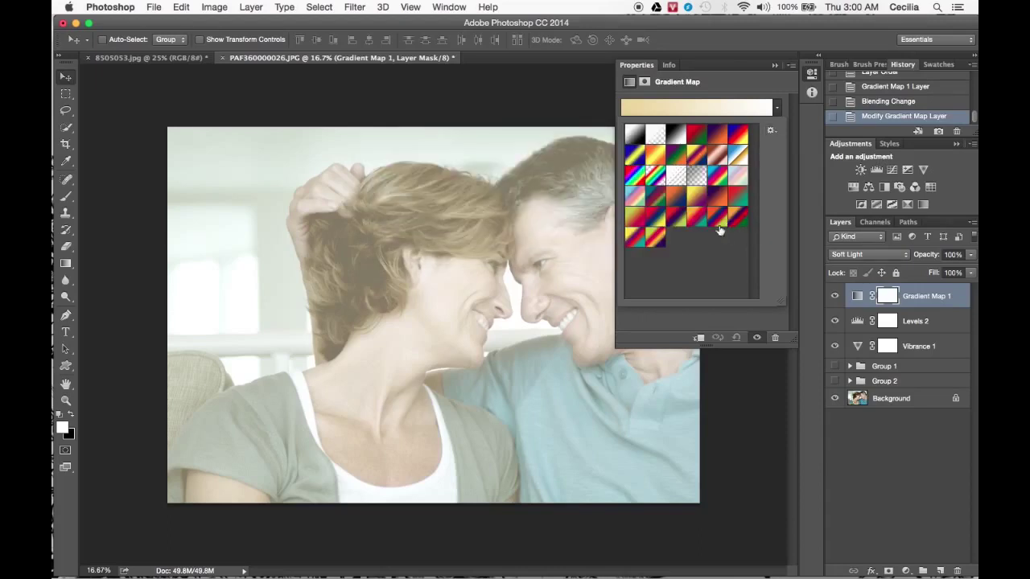
Switch the gradient map to purple-to-orange and lower its opacity to 63%
left_click(676, 197)
left_click(697, 199)
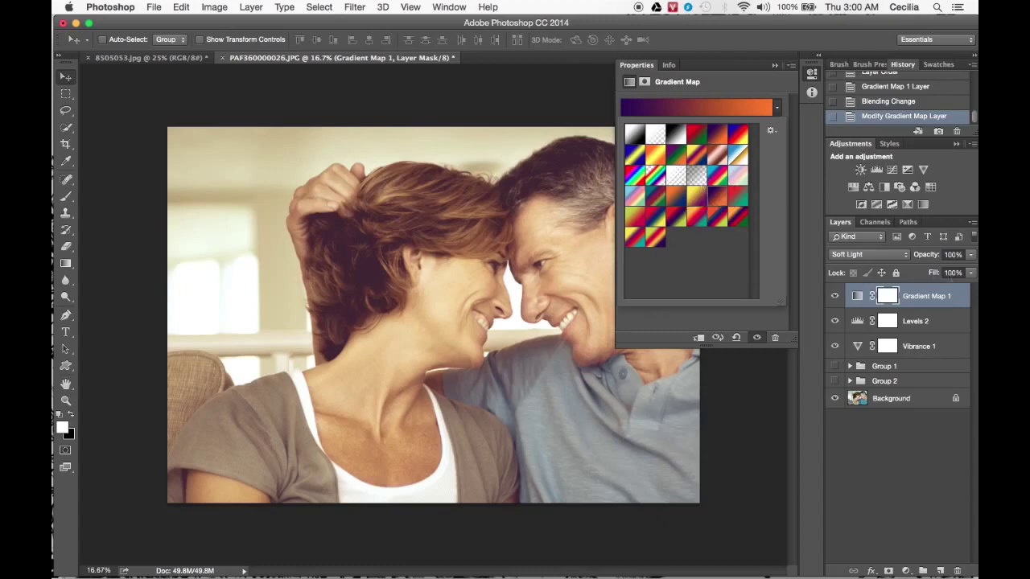
left_click(970, 254)
mouse_move(969, 268)
left_mouse_down()
mouse_move(937, 271)
mouse_move(949, 271)
left_mouse_up()
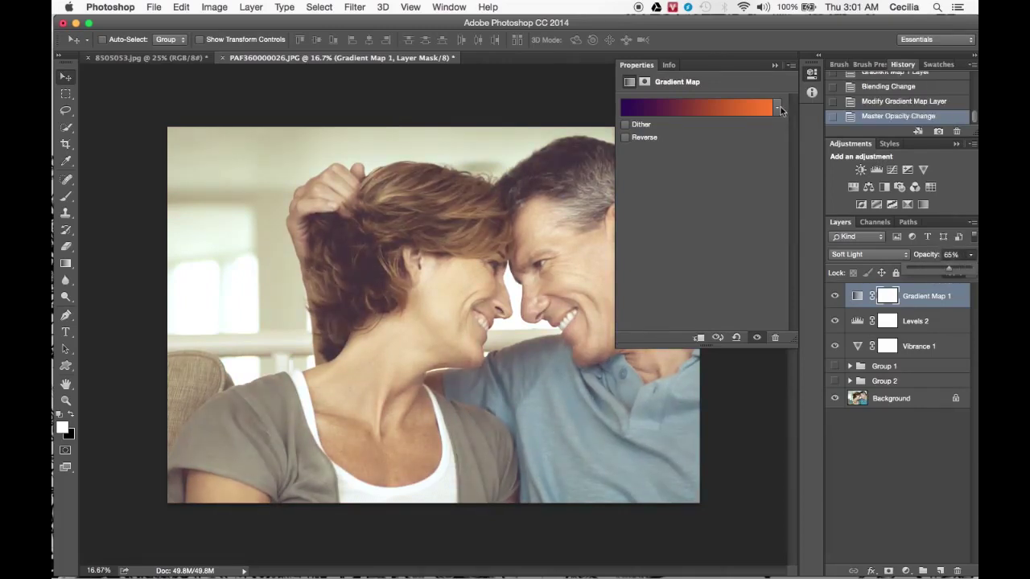
Try red-blue-yellow, red-purple-green and other gradient presets on the photo
left_click(777, 107)
left_click(649, 227)
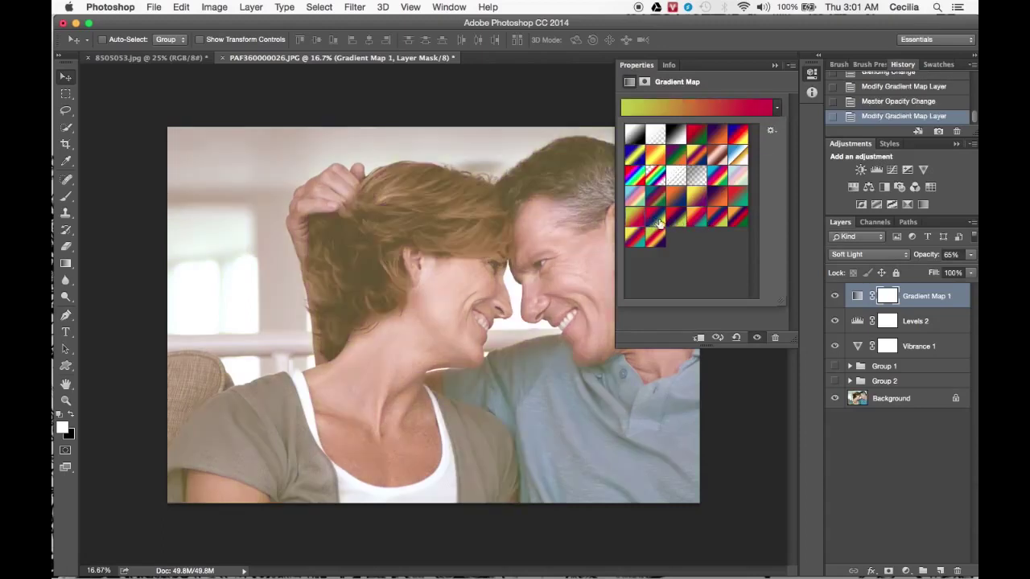
left_click(658, 225)
left_click(676, 224)
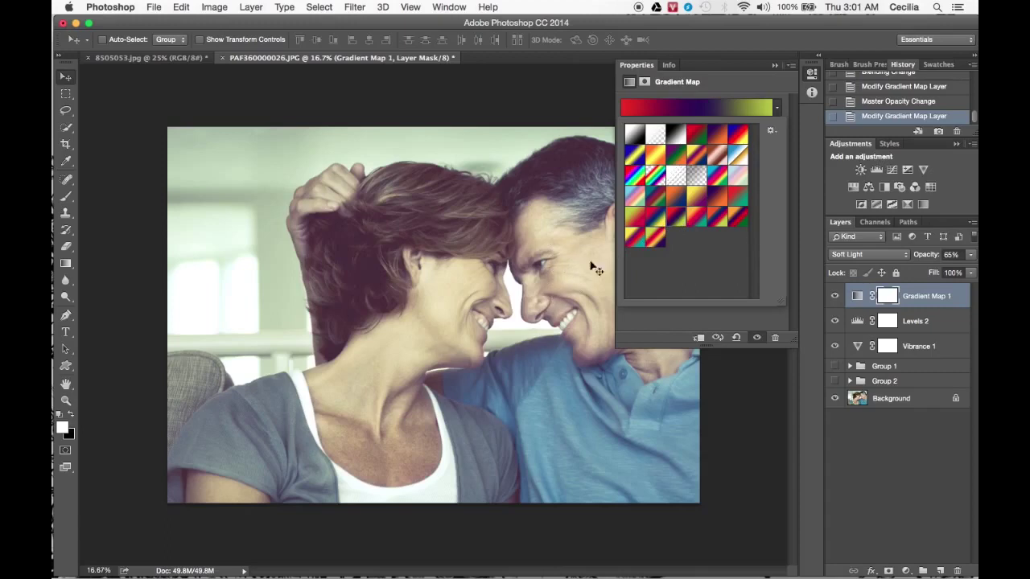
left_click(698, 222)
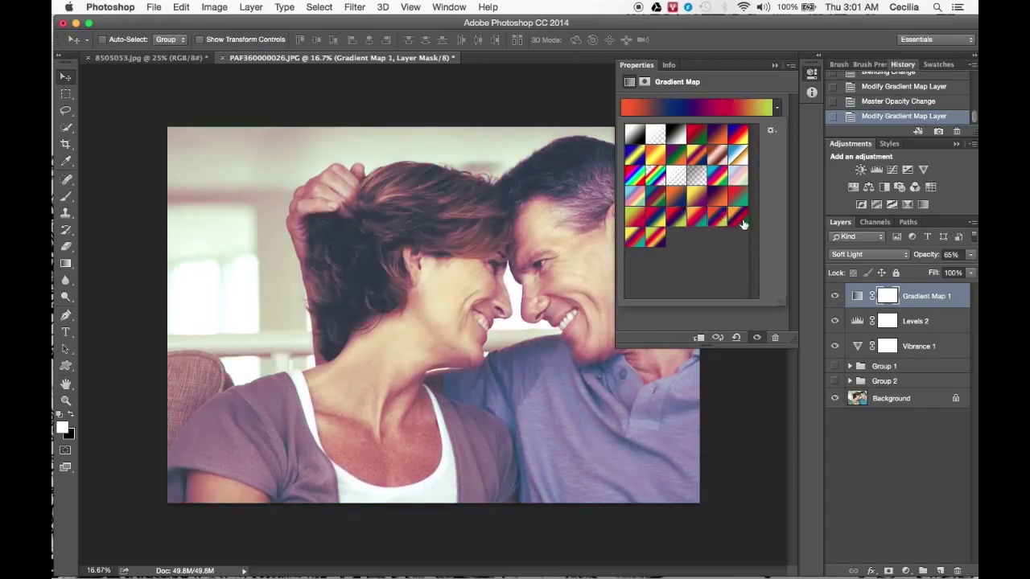
Lower the opacity again and try yellow-red-purple and yellow-to-crimson gradient presets
left_click_drag(970, 254, 948, 271)
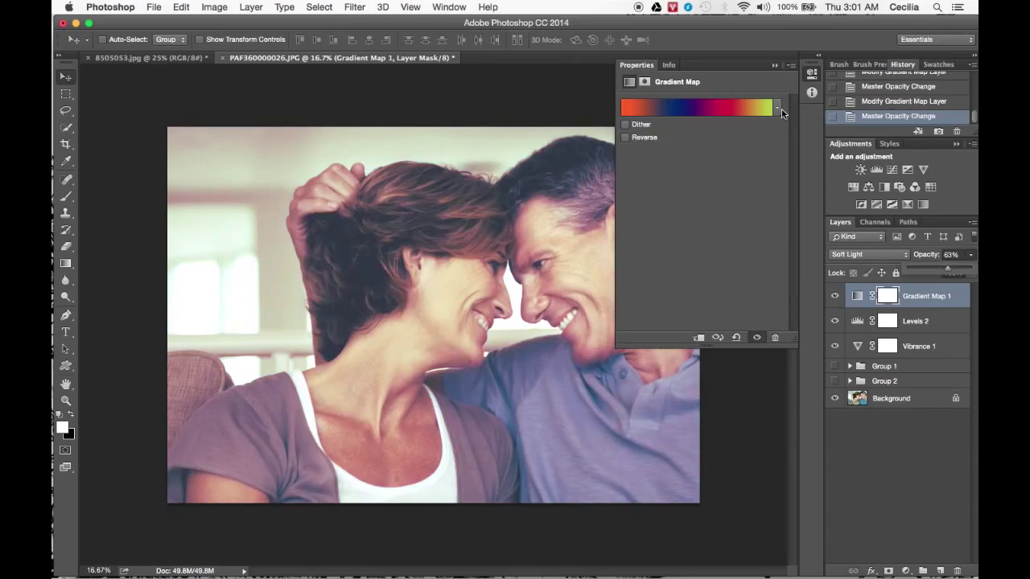
left_click(779, 110)
left_click(653, 237)
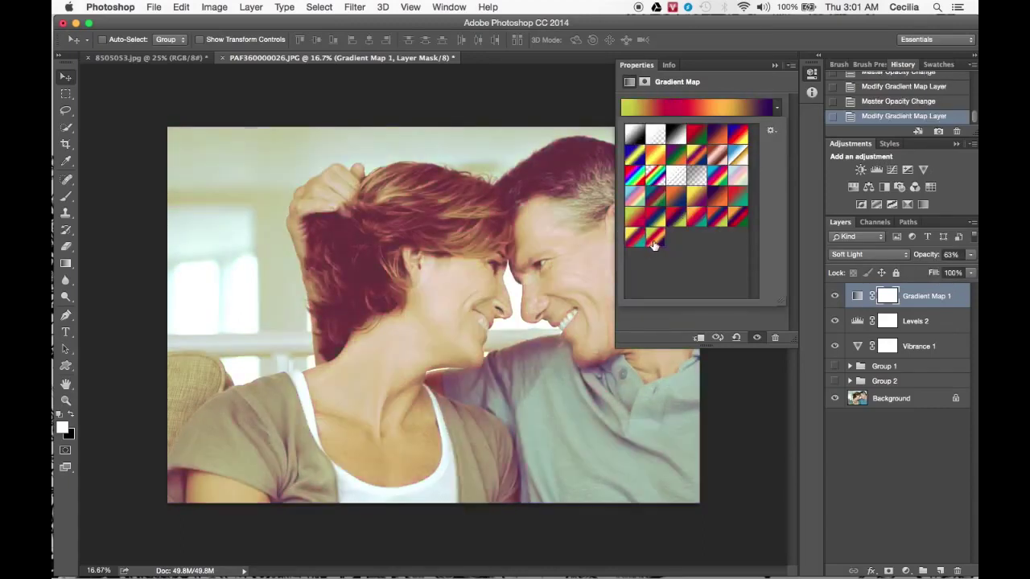
left_click(636, 219)
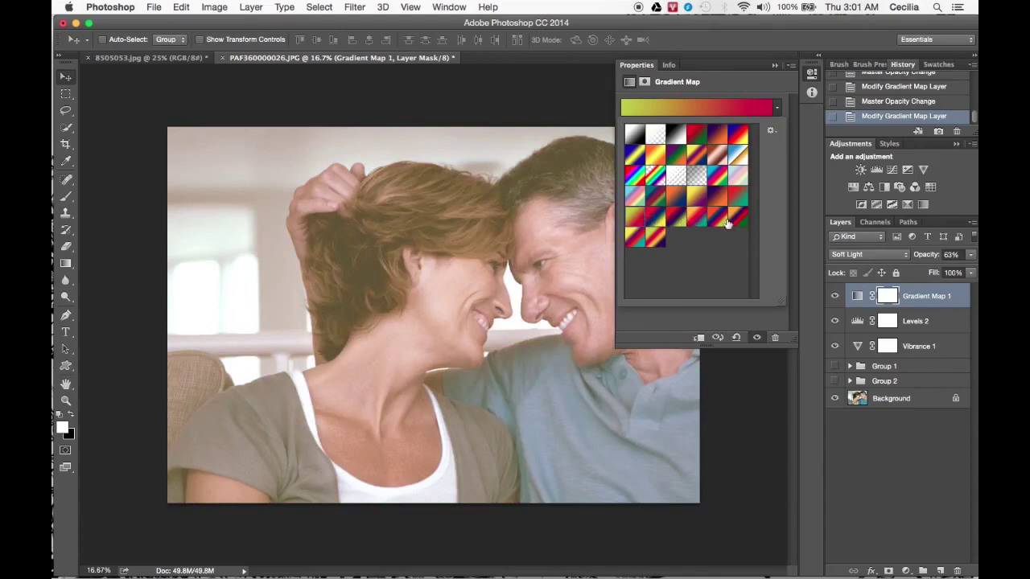
left_click(736, 219)
left_click(771, 130)
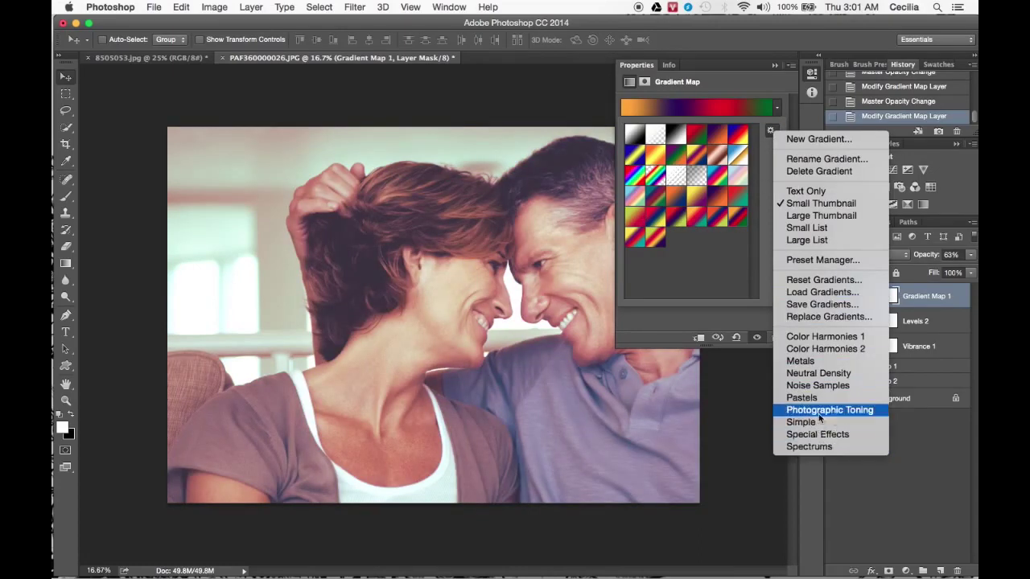
Append the Photographic Toning gradient set and try teal and pink toning presets
left_click(859, 412)
left_click(466, 208)
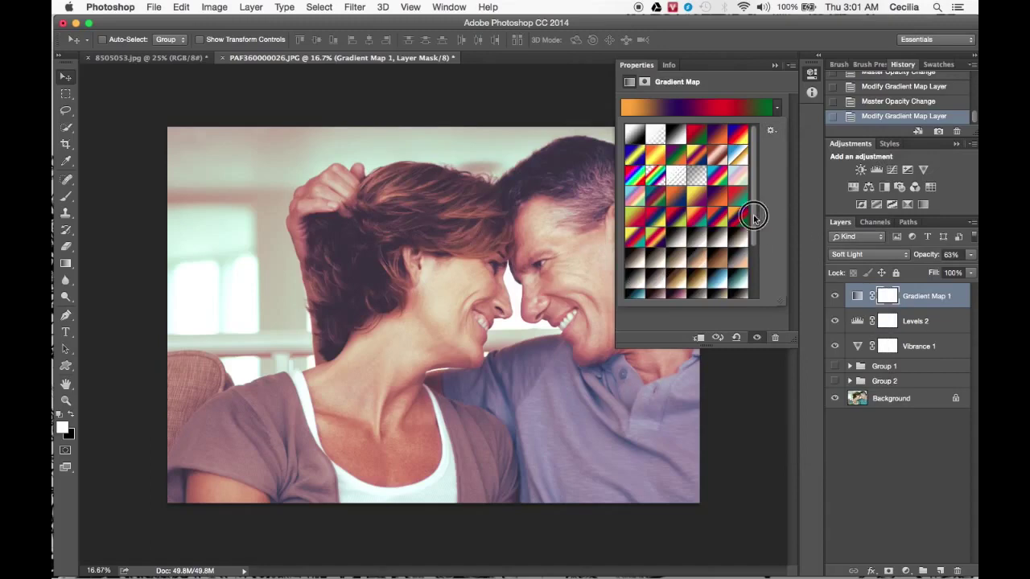
scroll(756, 217, "down", 3)
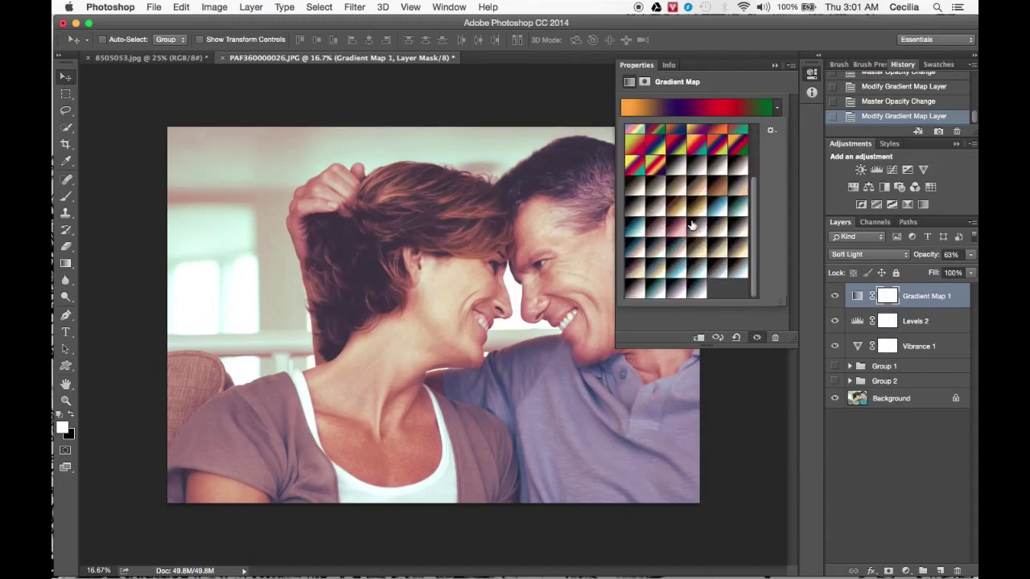
left_click(715, 211)
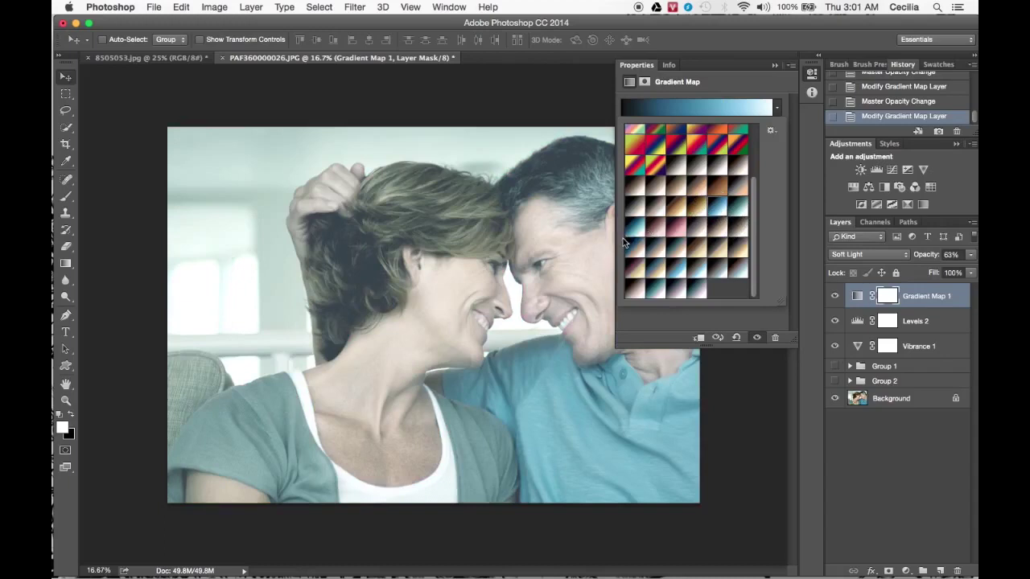
left_click(674, 229)
Set the gradient map opacity to 100% and try dark teal-to-cream toning presets
left_click_drag(971, 254, 970, 268)
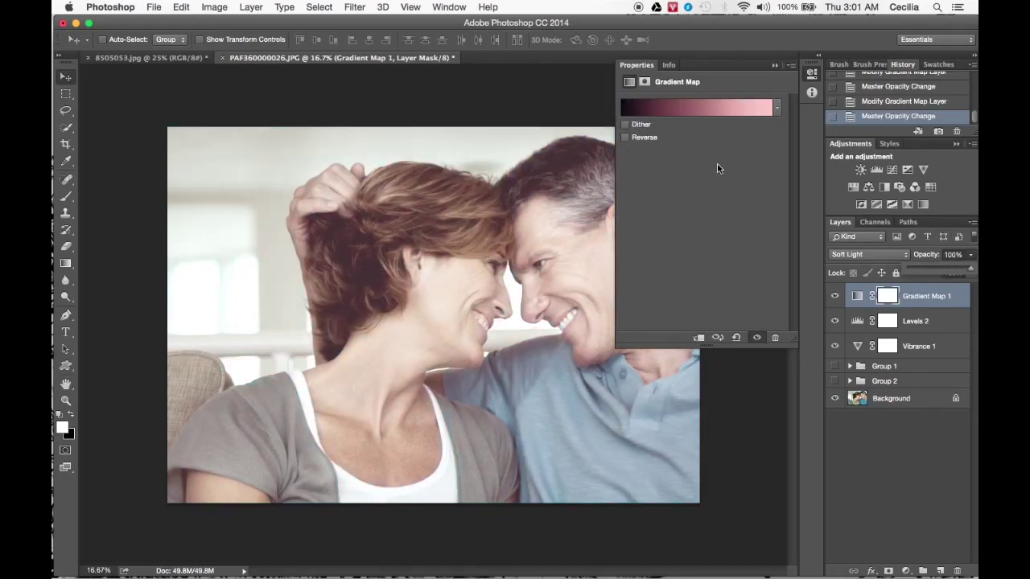
left_click(776, 108)
left_click(655, 212)
left_click(654, 253)
left_click(657, 291)
Compare black-to-light-blue, black-to-peach and teal-to-cream toning presets on the photo
left_click(719, 269)
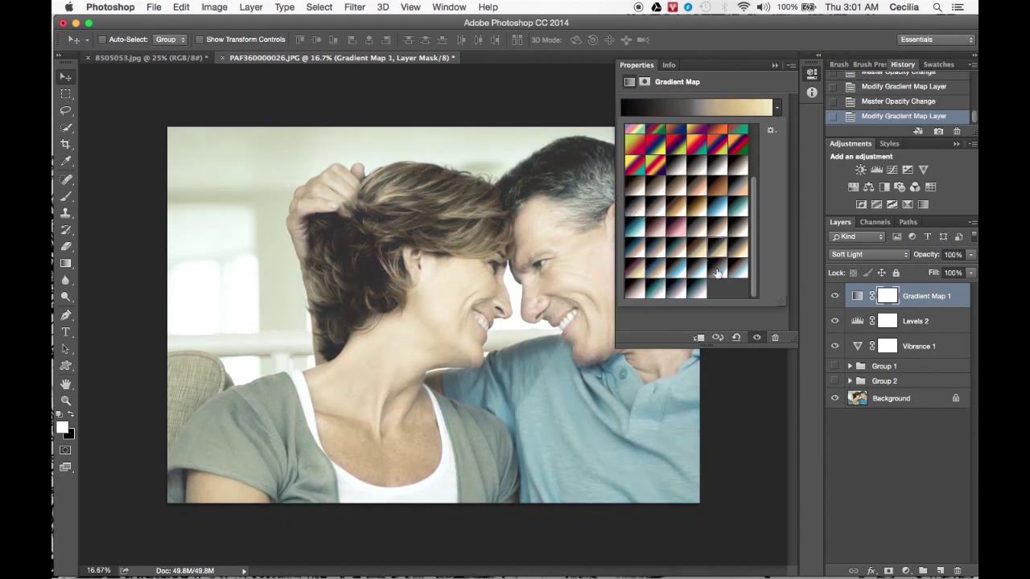
left_click(730, 189)
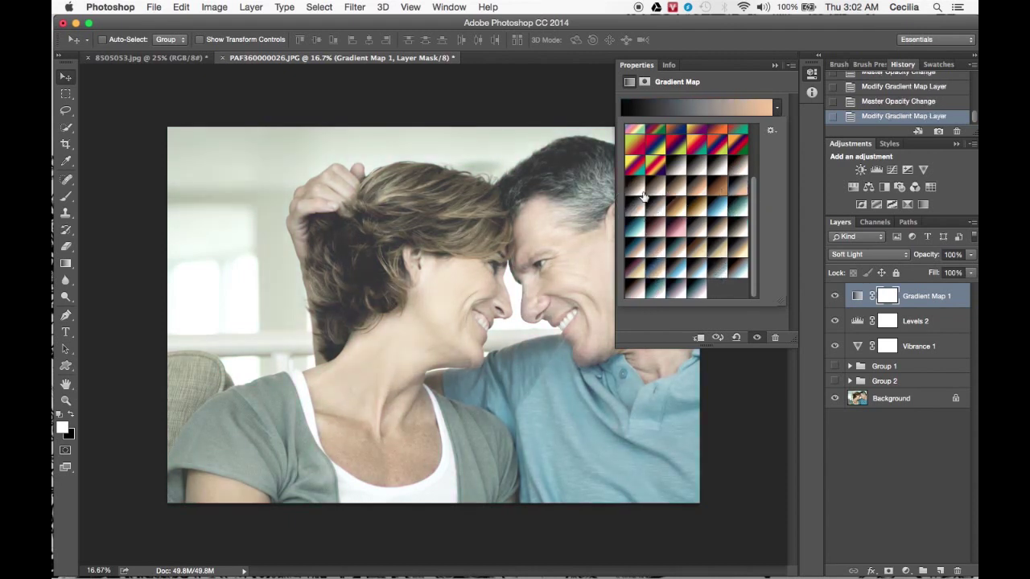
left_click(632, 225)
left_click(657, 252)
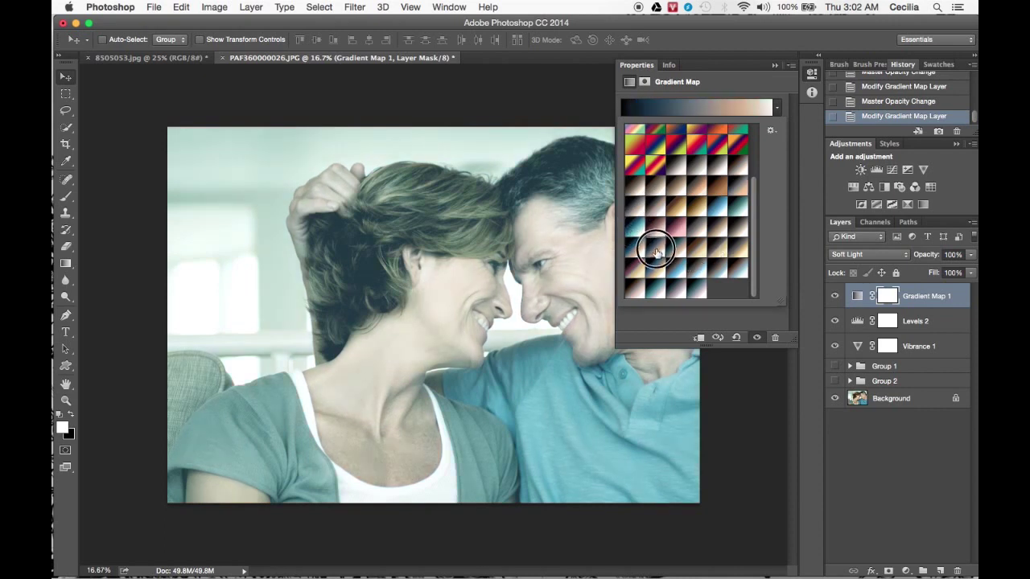
left_click(635, 269)
left_click(636, 278)
left_click(648, 245)
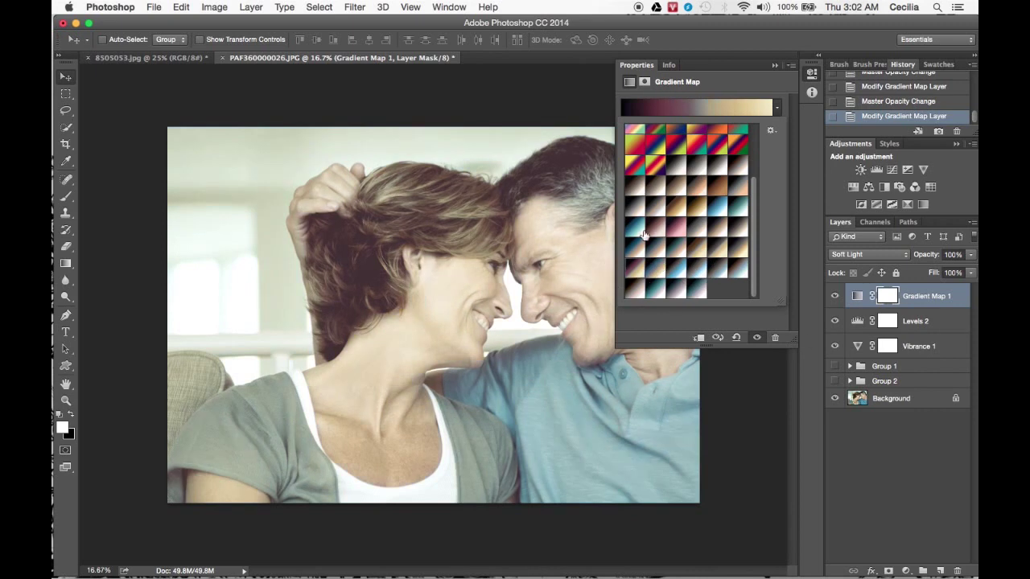
Reselect Gradient Map 1 and try Overlay, then Soft Light blending
left_click(881, 436)
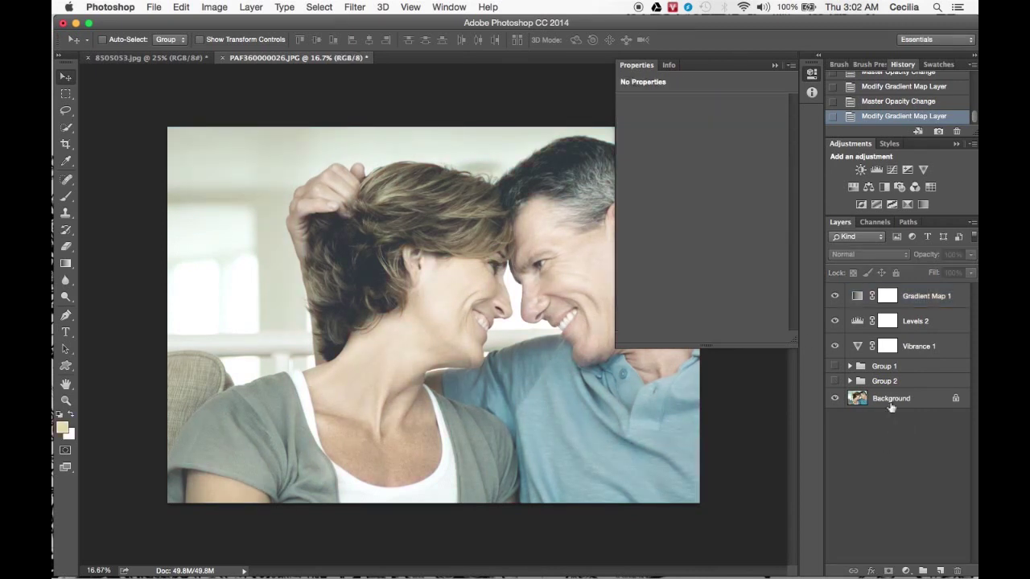
left_click(909, 300)
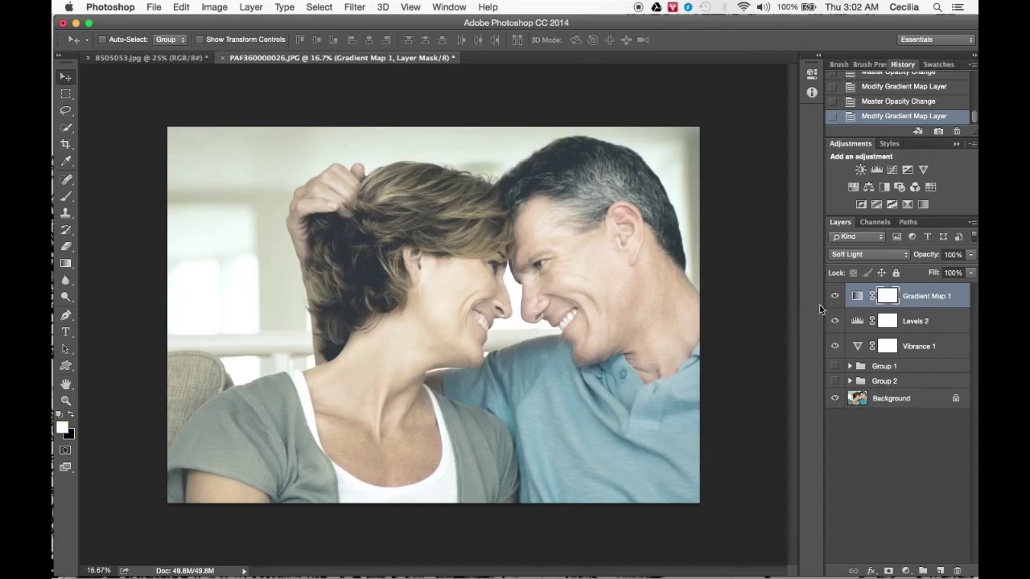
left_click(856, 255)
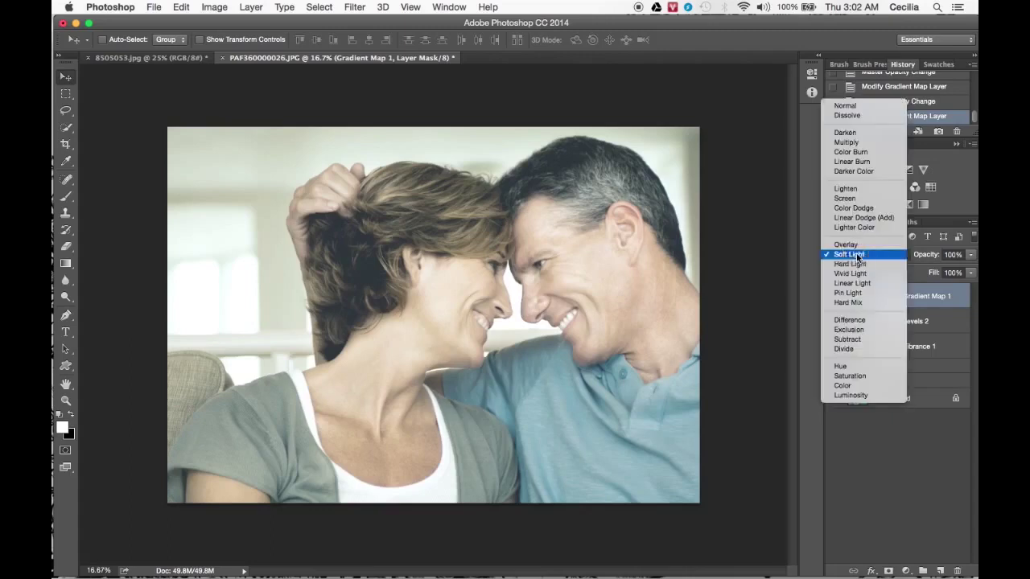
left_click(845, 245)
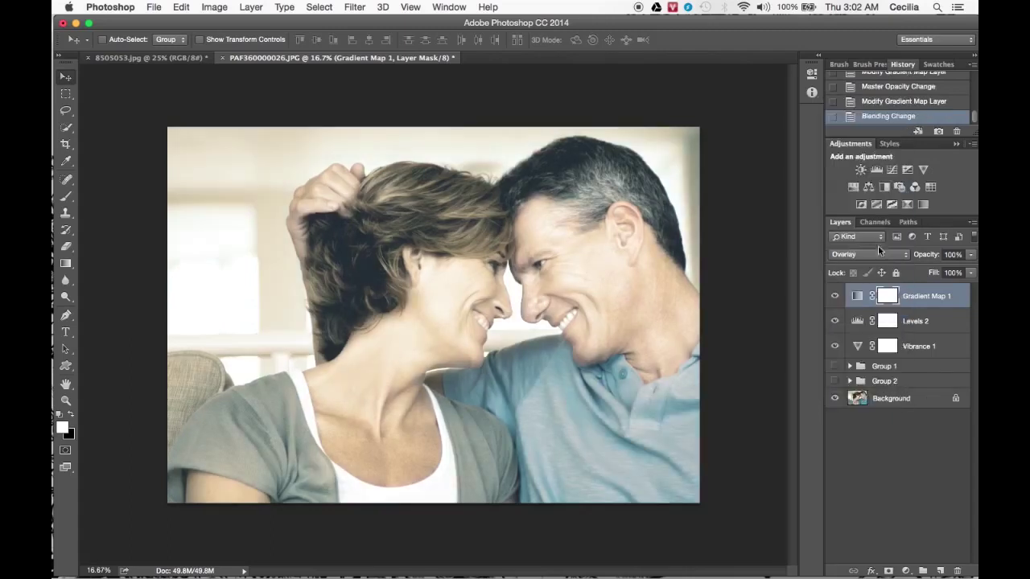
left_click(878, 245)
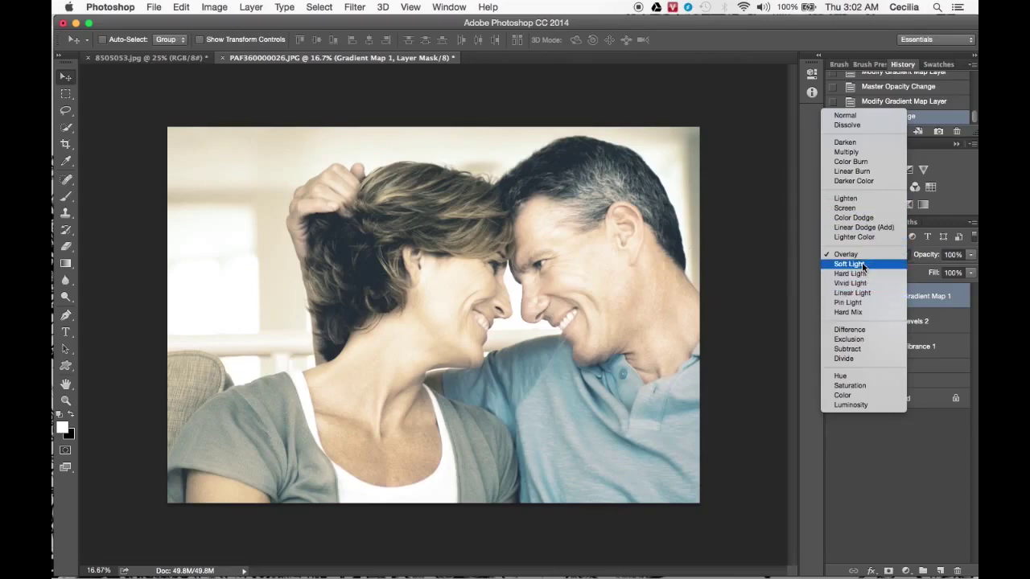
left_click(851, 283)
Try Hard Light, return Gradient Map 1 to Soft Light and nudge its opacity
left_click(867, 254)
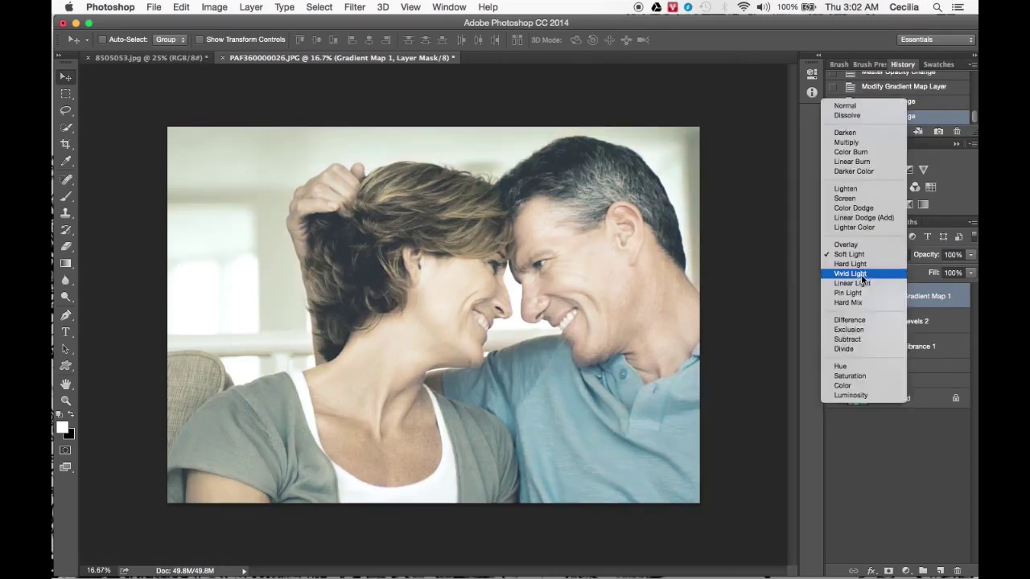
left_click(860, 274)
left_click(869, 255)
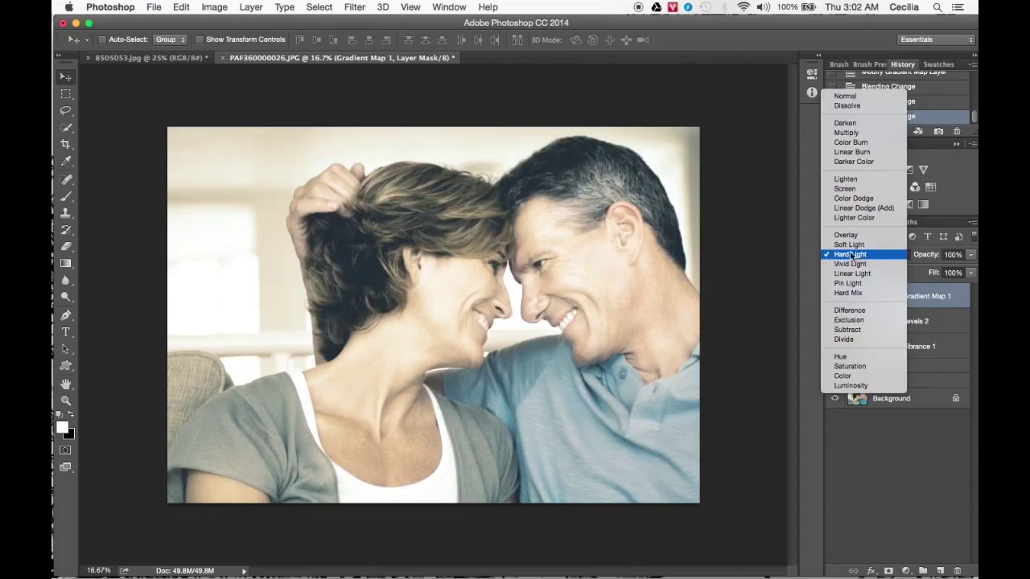
left_click(850, 245)
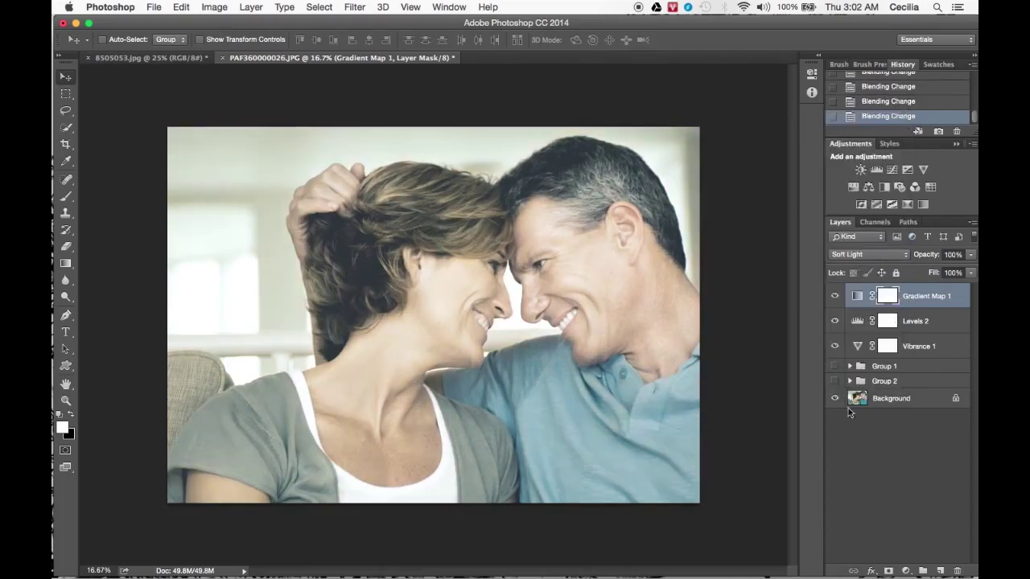
left_click(970, 255)
left_click_drag(966, 267, 933, 266)
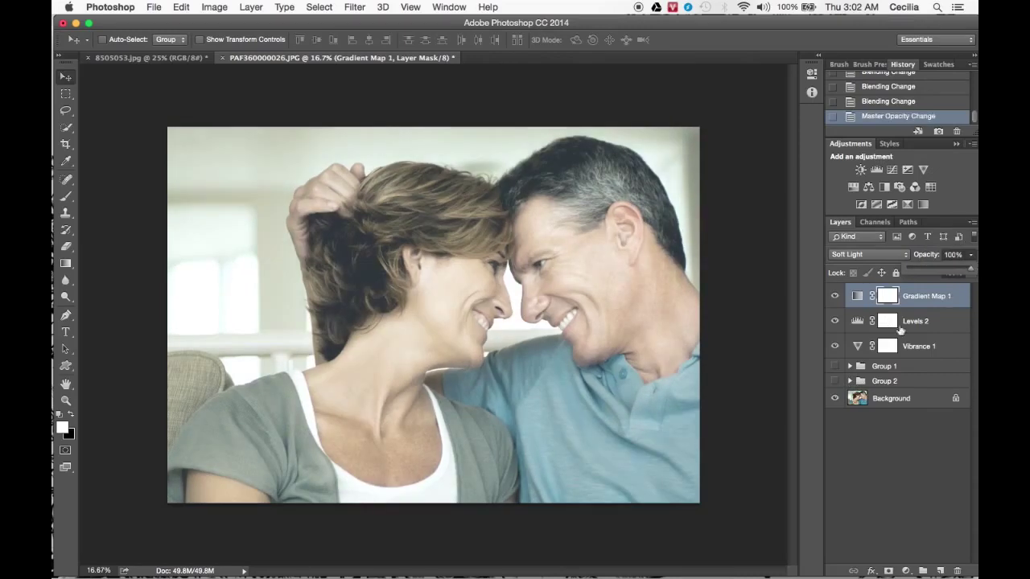
Select Gradient Map 1, Levels 2 and Vibrance 1 and group them with Ctrl+G
left_click(883, 461)
left_click(917, 345)
left_click(923, 298, "shift")
key("ctrl+g")
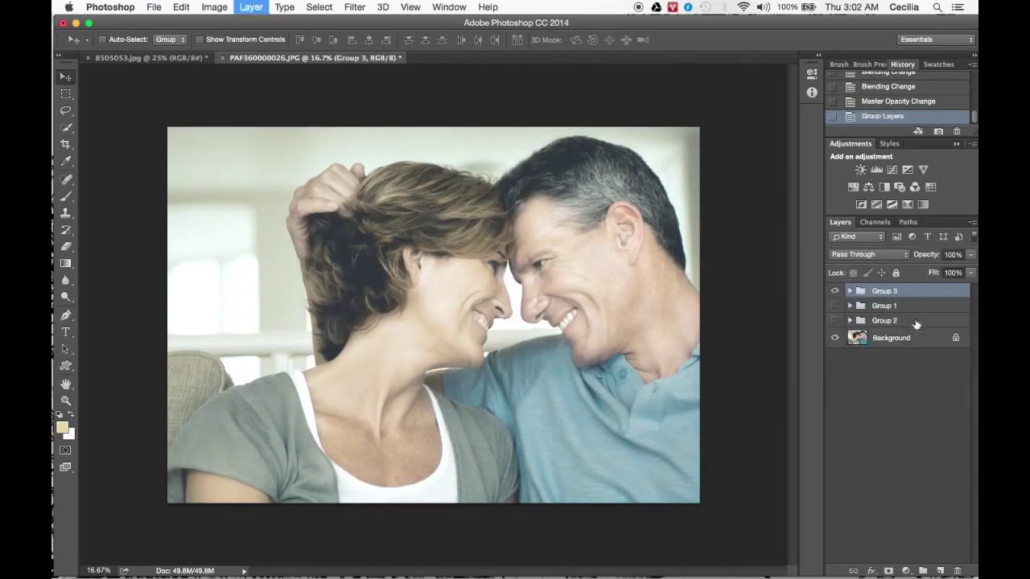
Toggle Group 3's visibility and expand it to compare the photo with and without the look
left_click(834, 292)
left_click(850, 291)
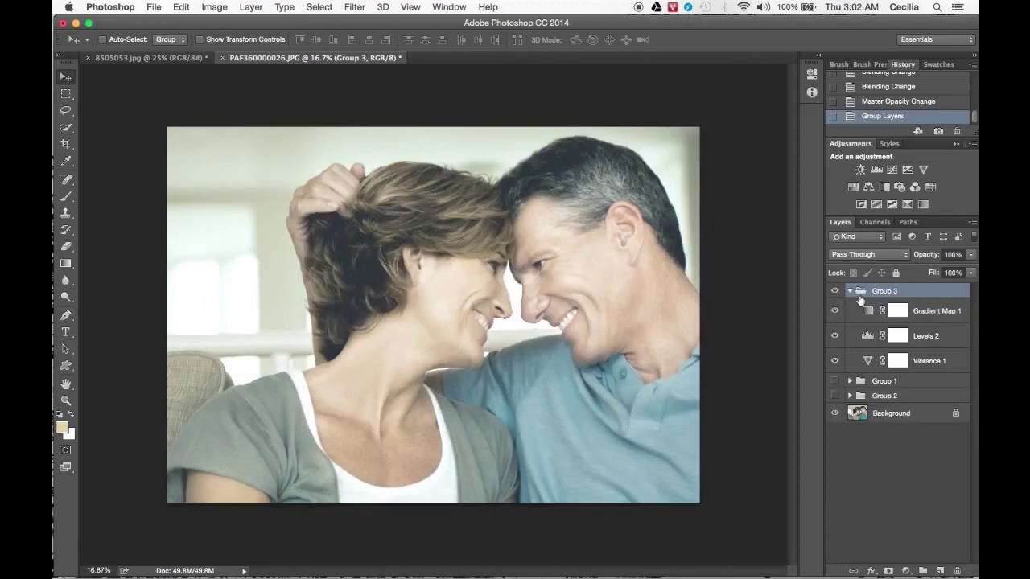
left_click(835, 291)
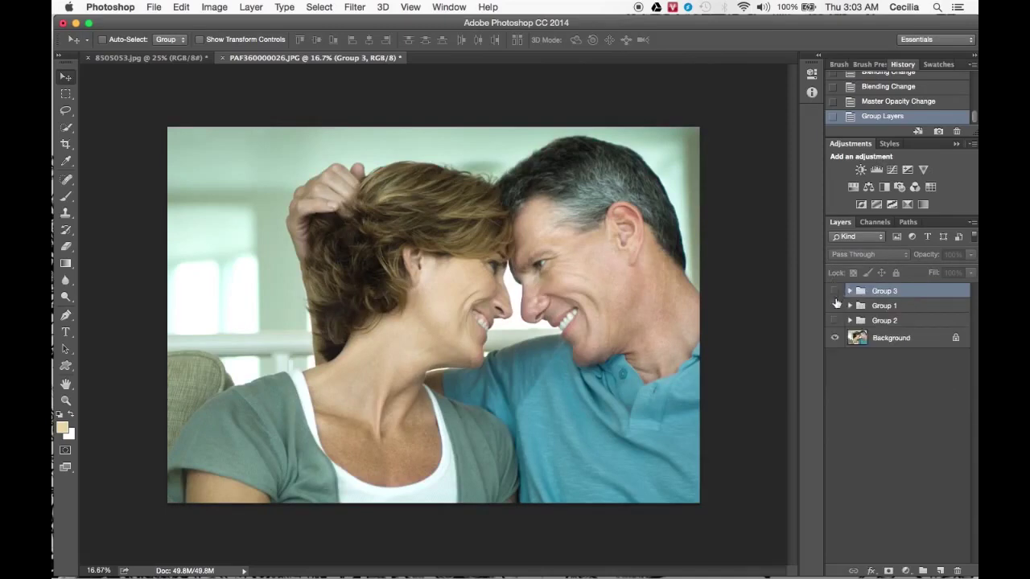
left_click(835, 291)
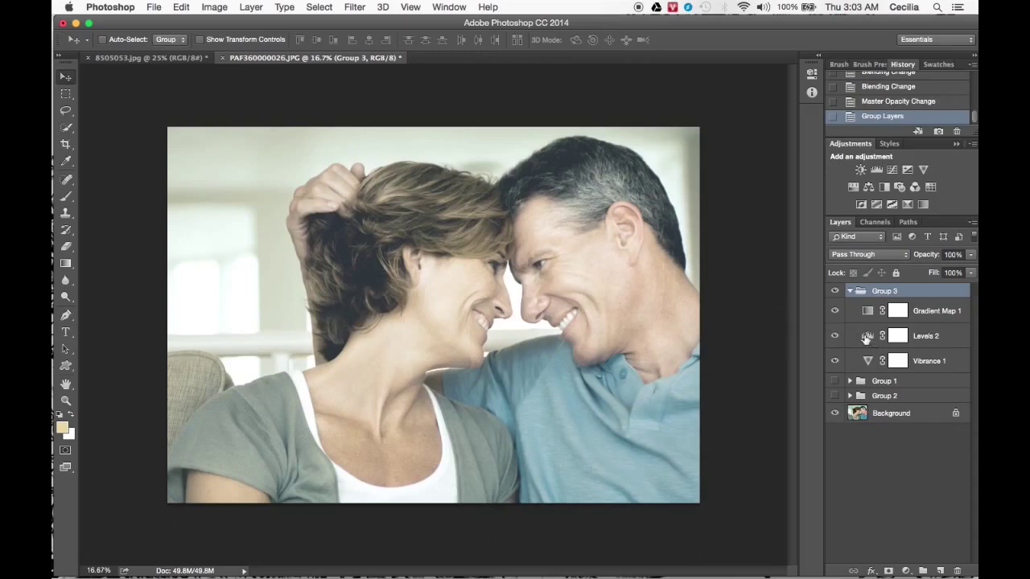
Set Levels 2 to input black 29 and output shadows 48, then collapse Group 3
double_click(867, 335)
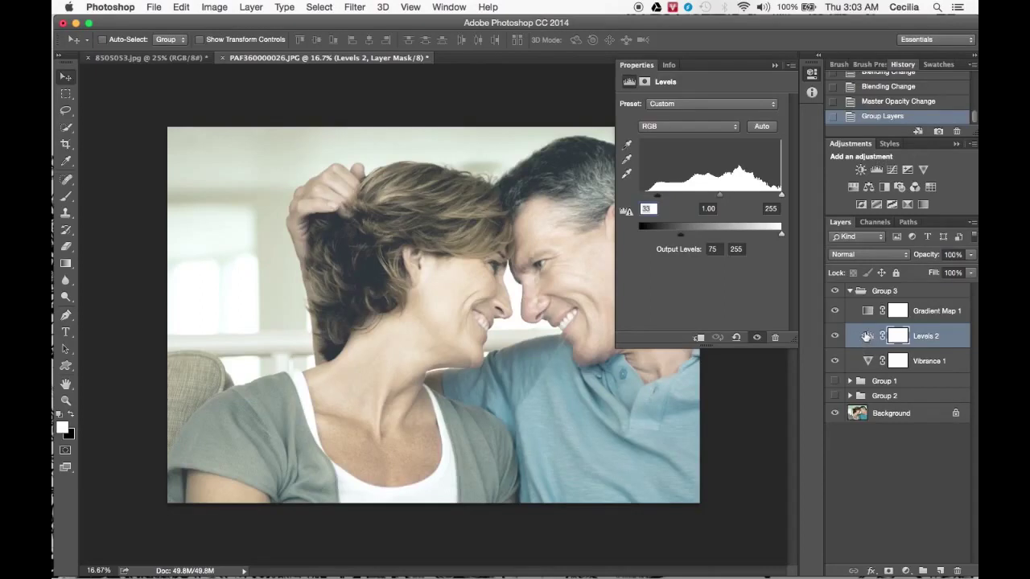
left_click_drag(680, 236, 666, 235)
mouse_move(658, 200)
left_mouse_down()
mouse_move(643, 202)
mouse_move(664, 234)
left_mouse_up()
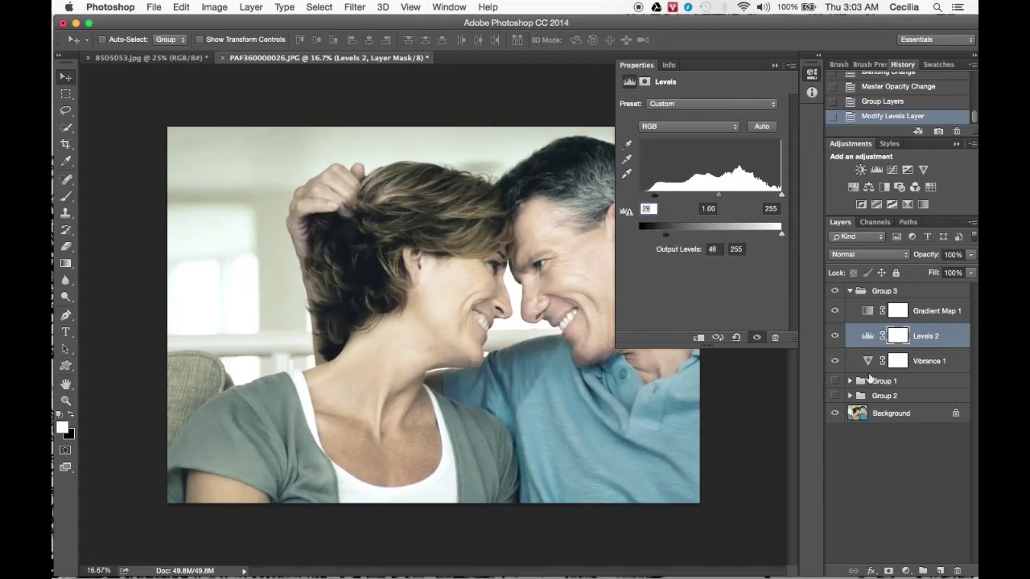
left_click(877, 466)
left_click(777, 65)
left_click(894, 289)
left_click(849, 290)
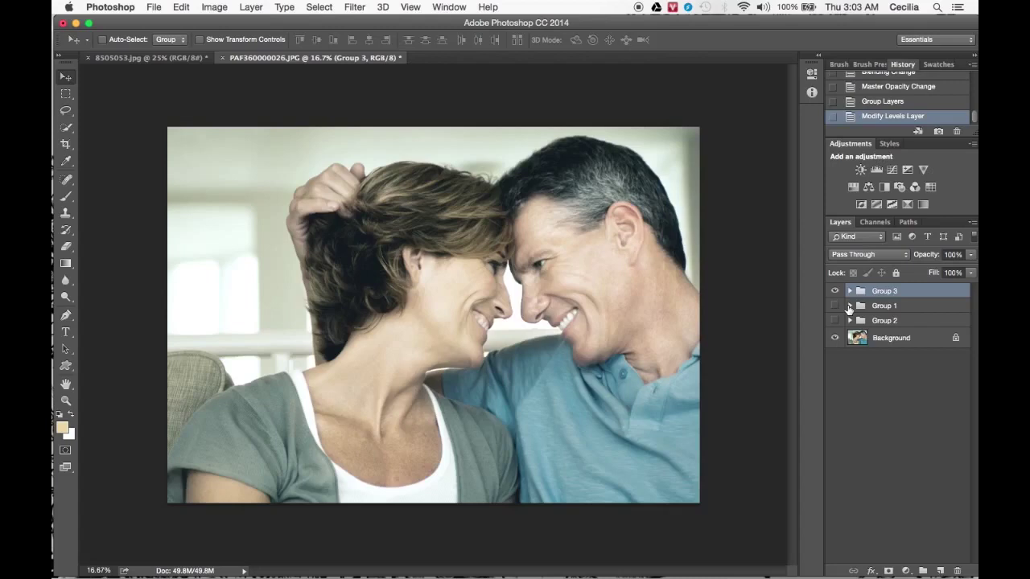